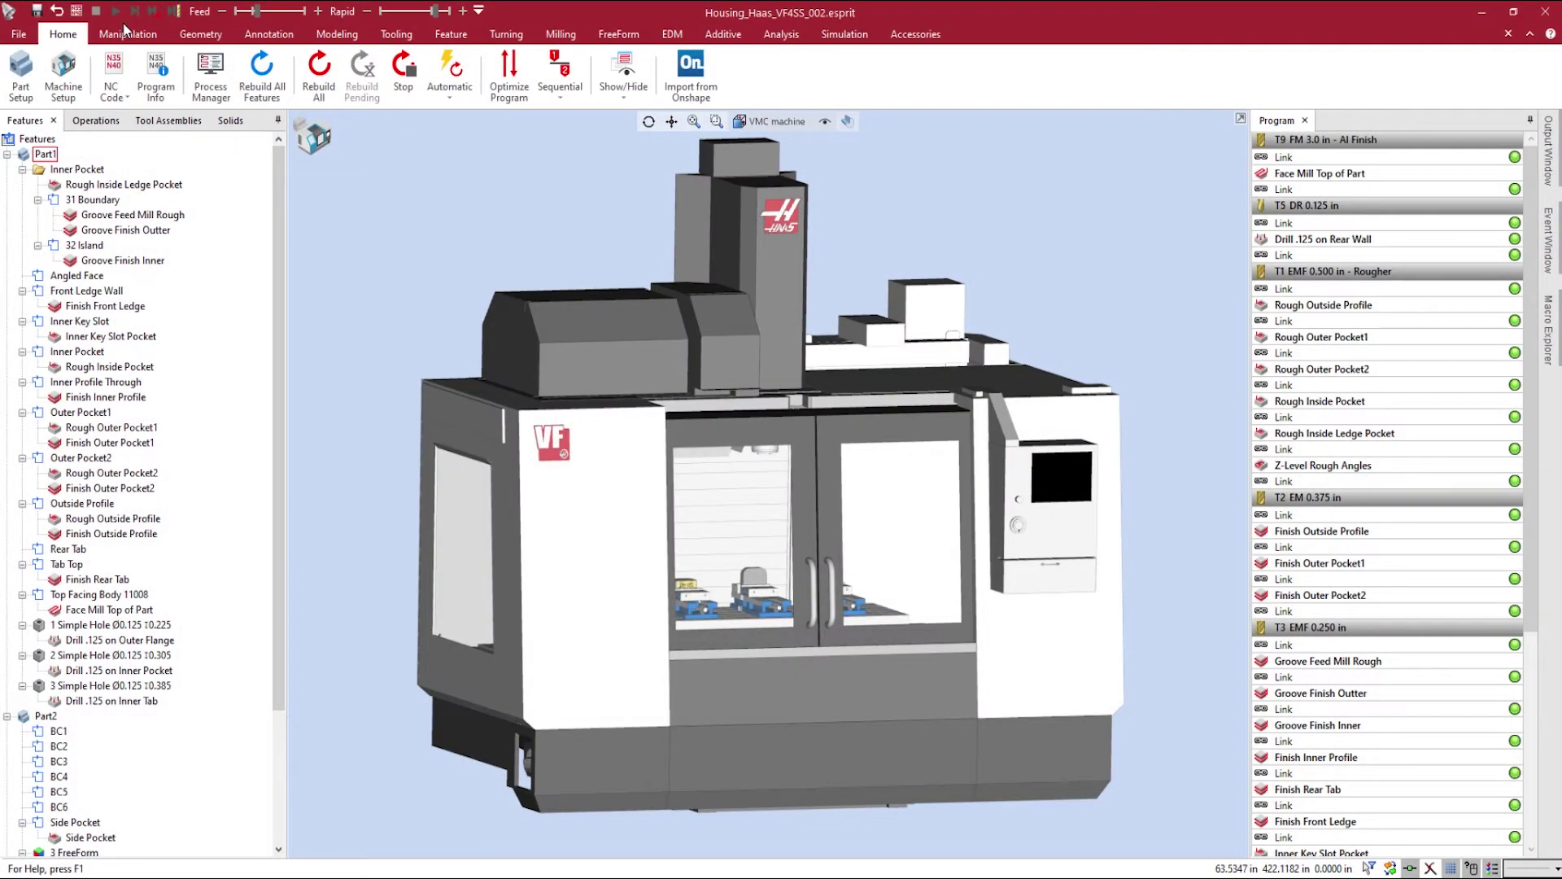
Briefly run the simulation, then replace Haas_VF-4SS with the OKUMA MB-5000HII machine file
click(115, 13)
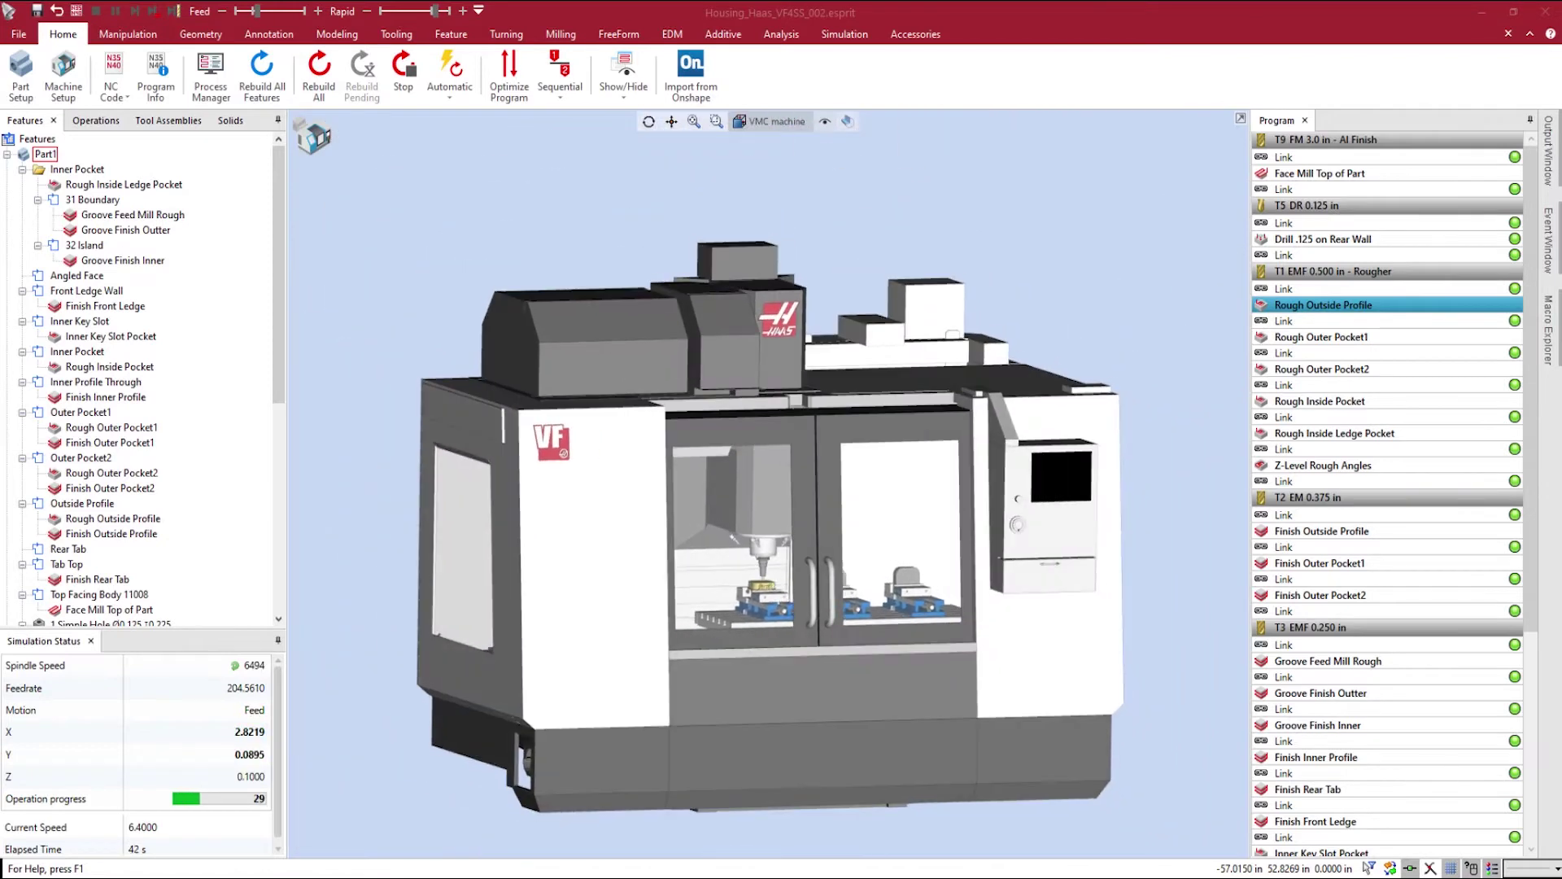
key(Escape)
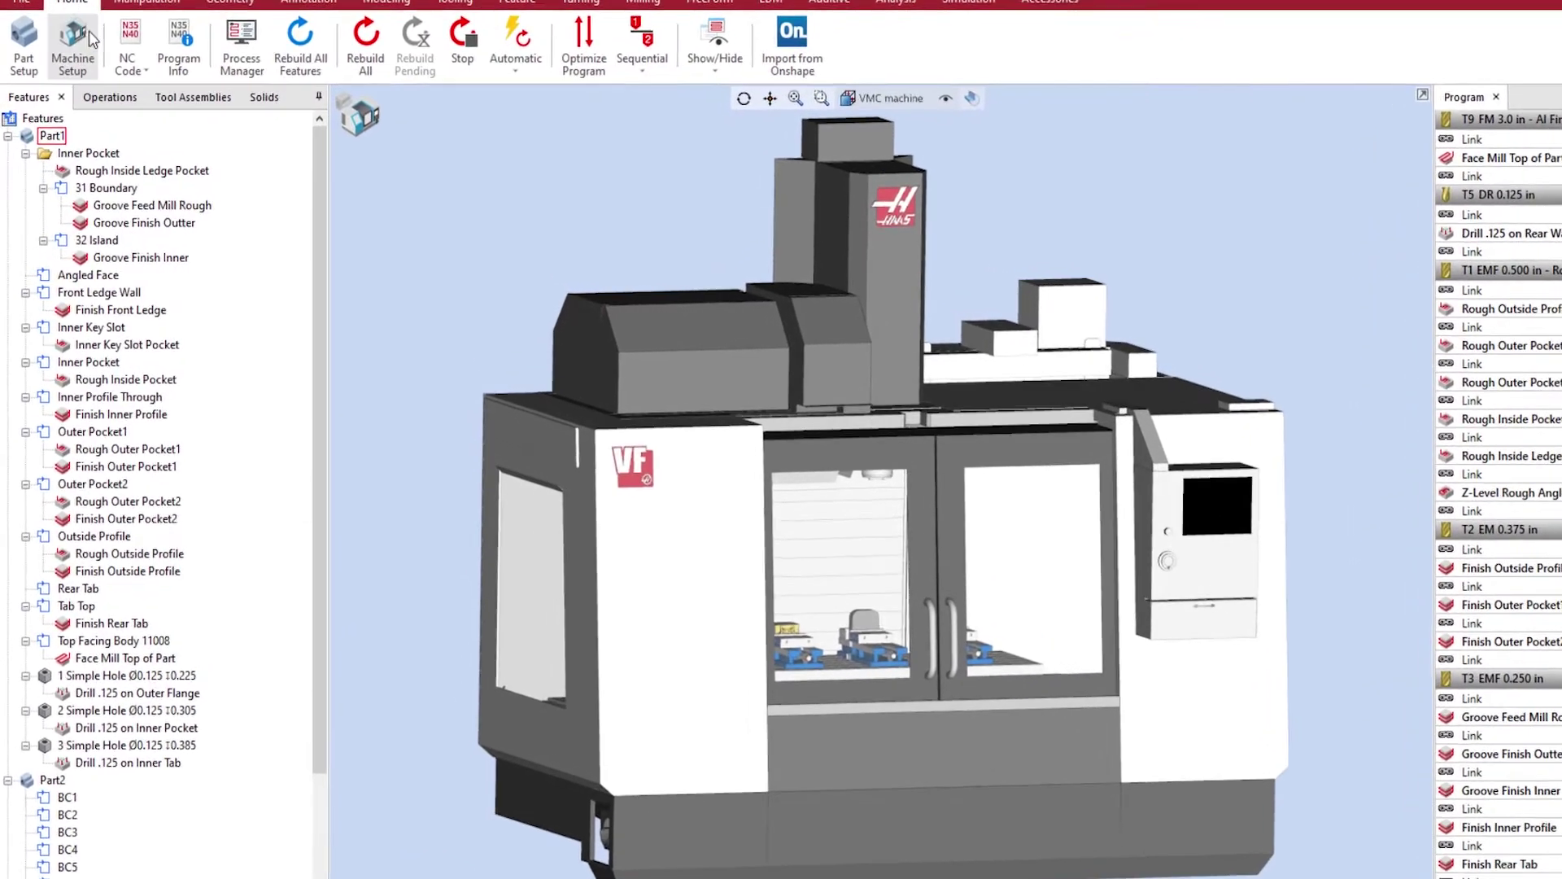
click(89, 39)
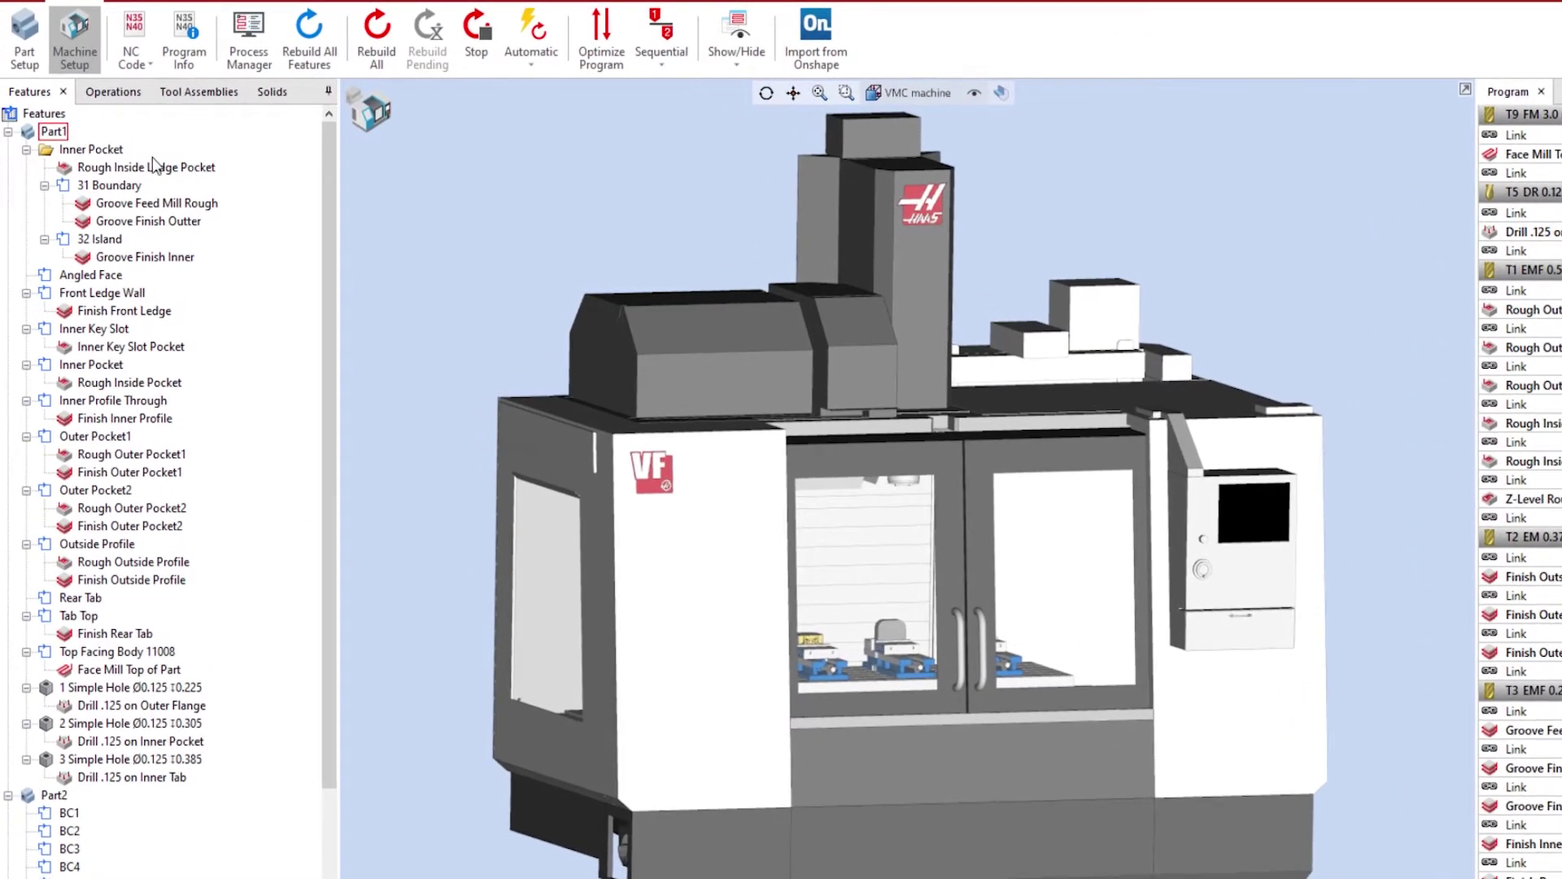
double_click(84, 128)
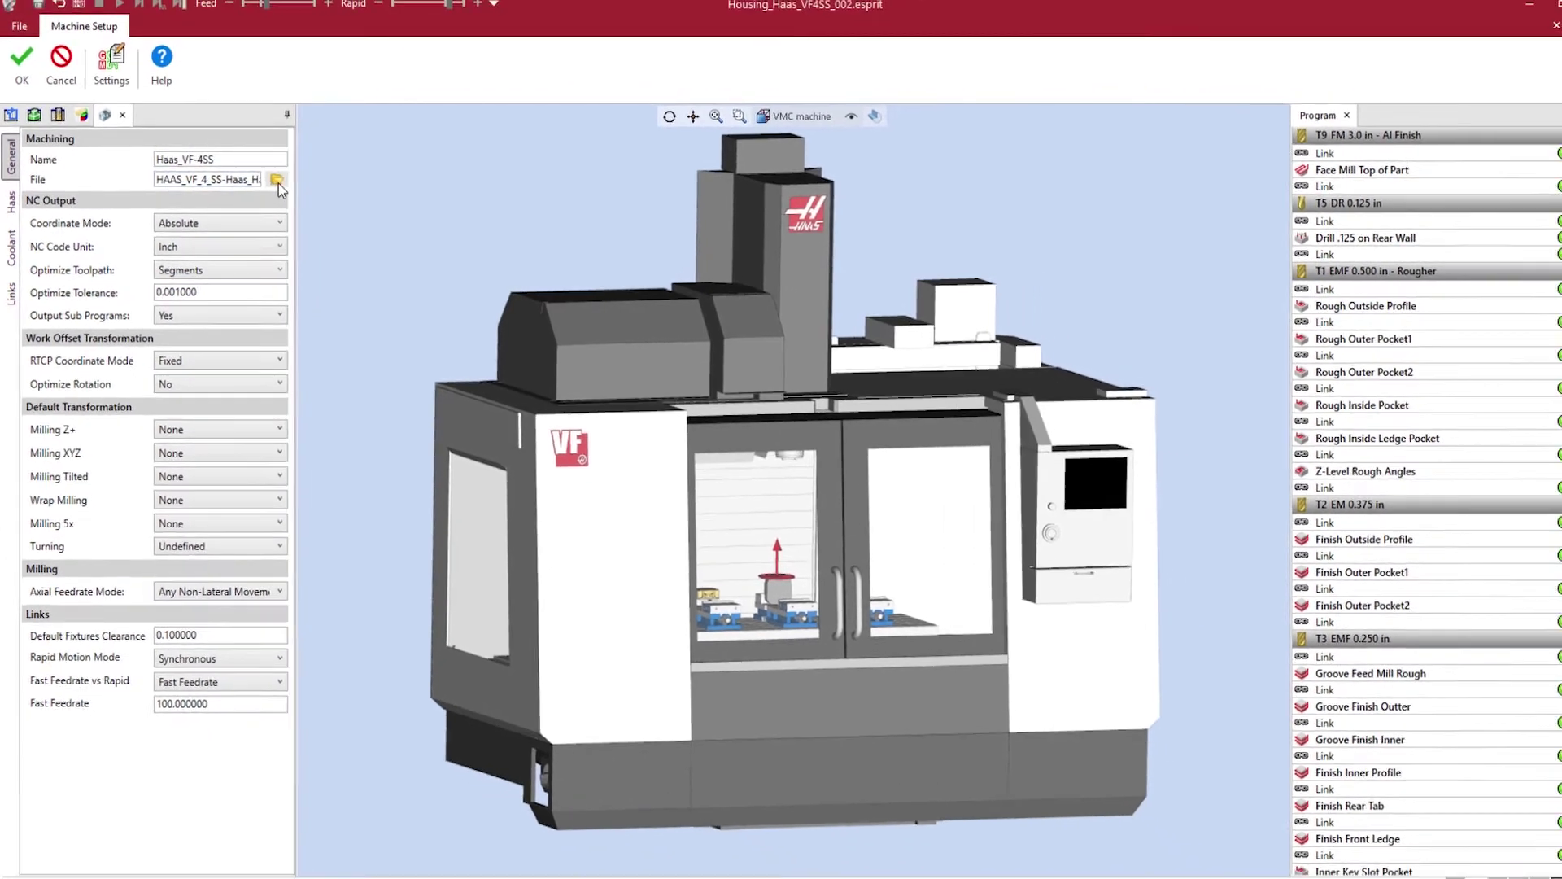
click(302, 170)
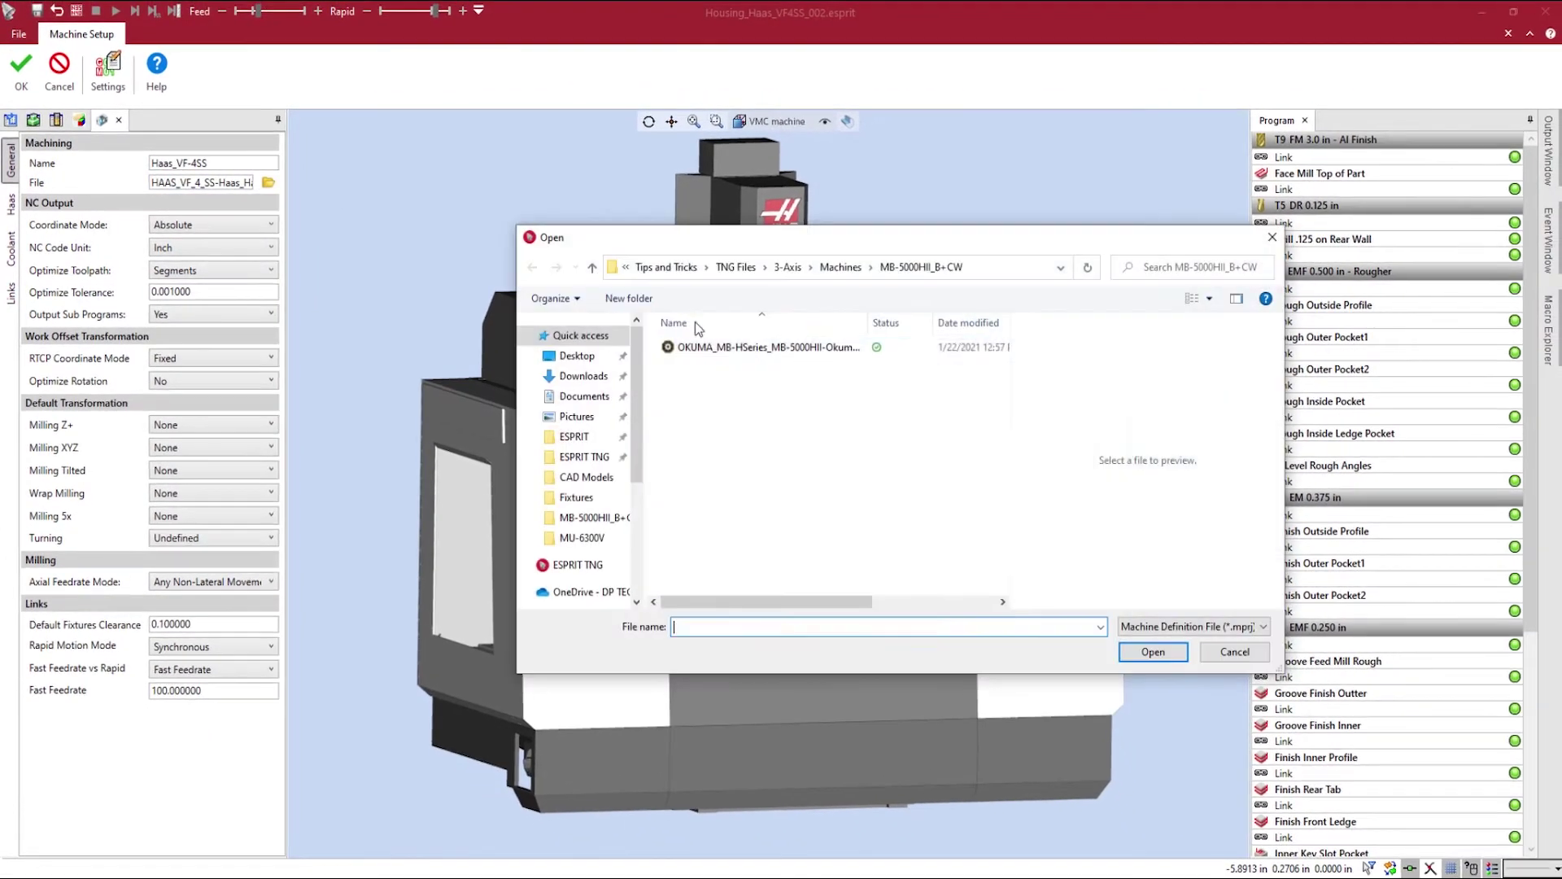
click(767, 349)
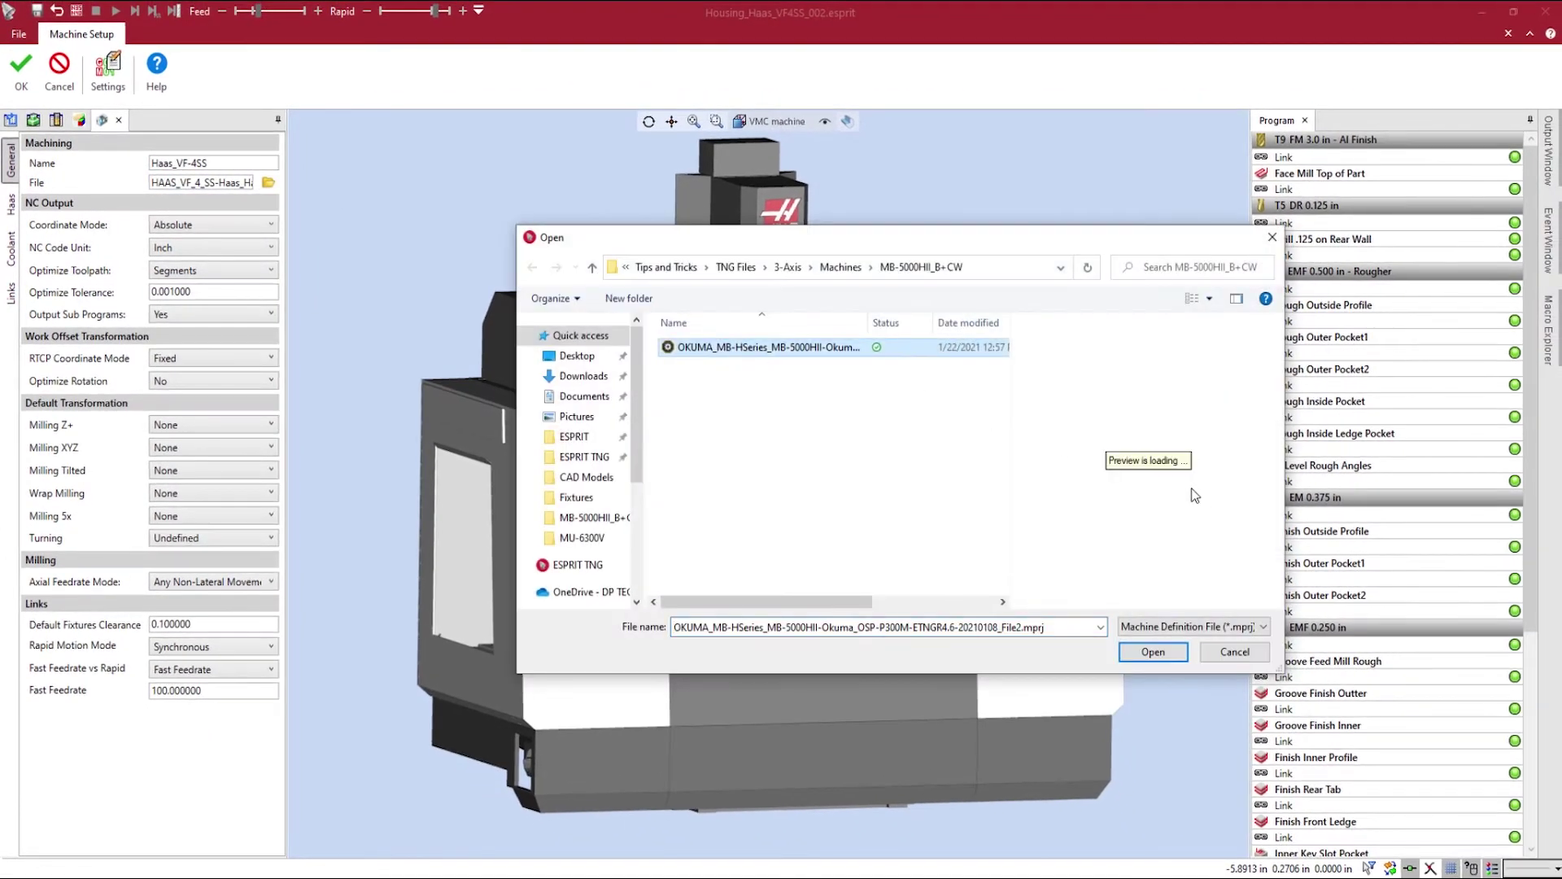
click(1175, 643)
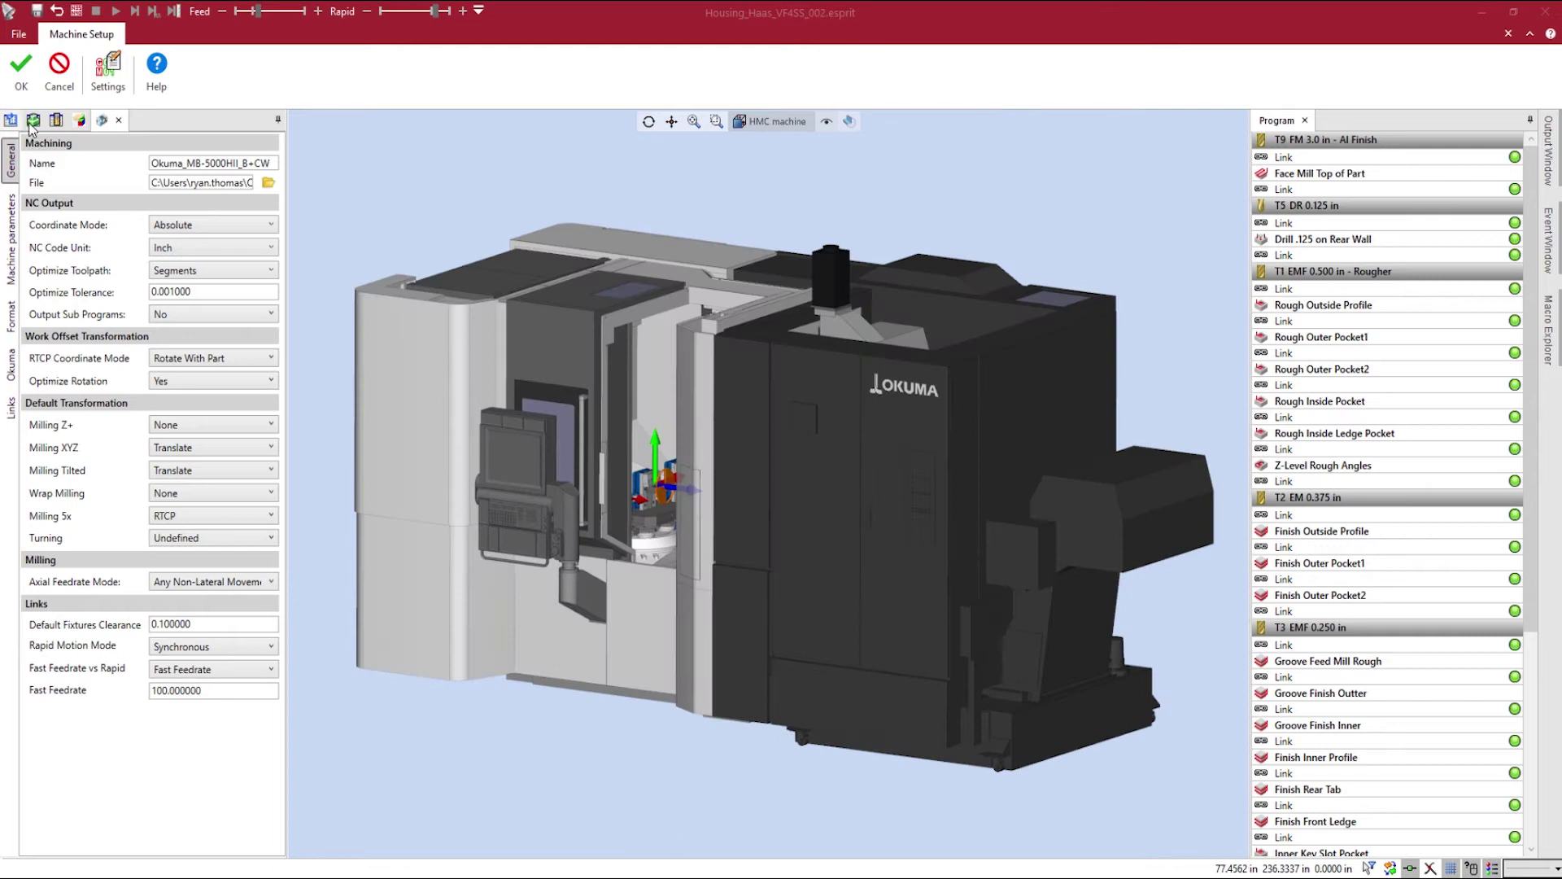
click(21, 74)
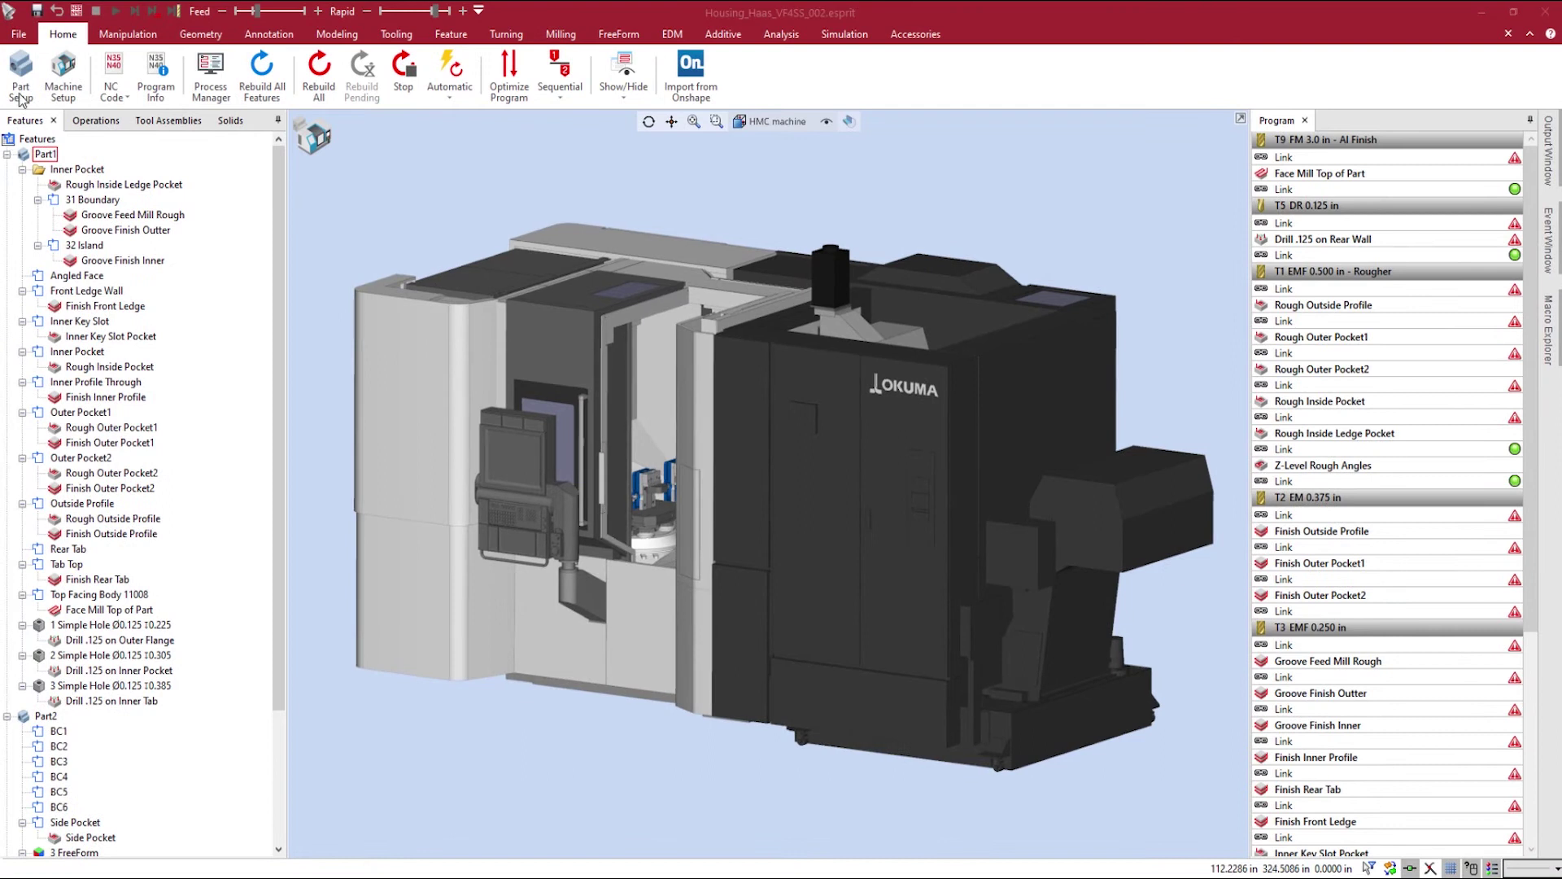
Delete Workpiece3, Workpiece2 and Stock3 from the part setup
click(20, 91)
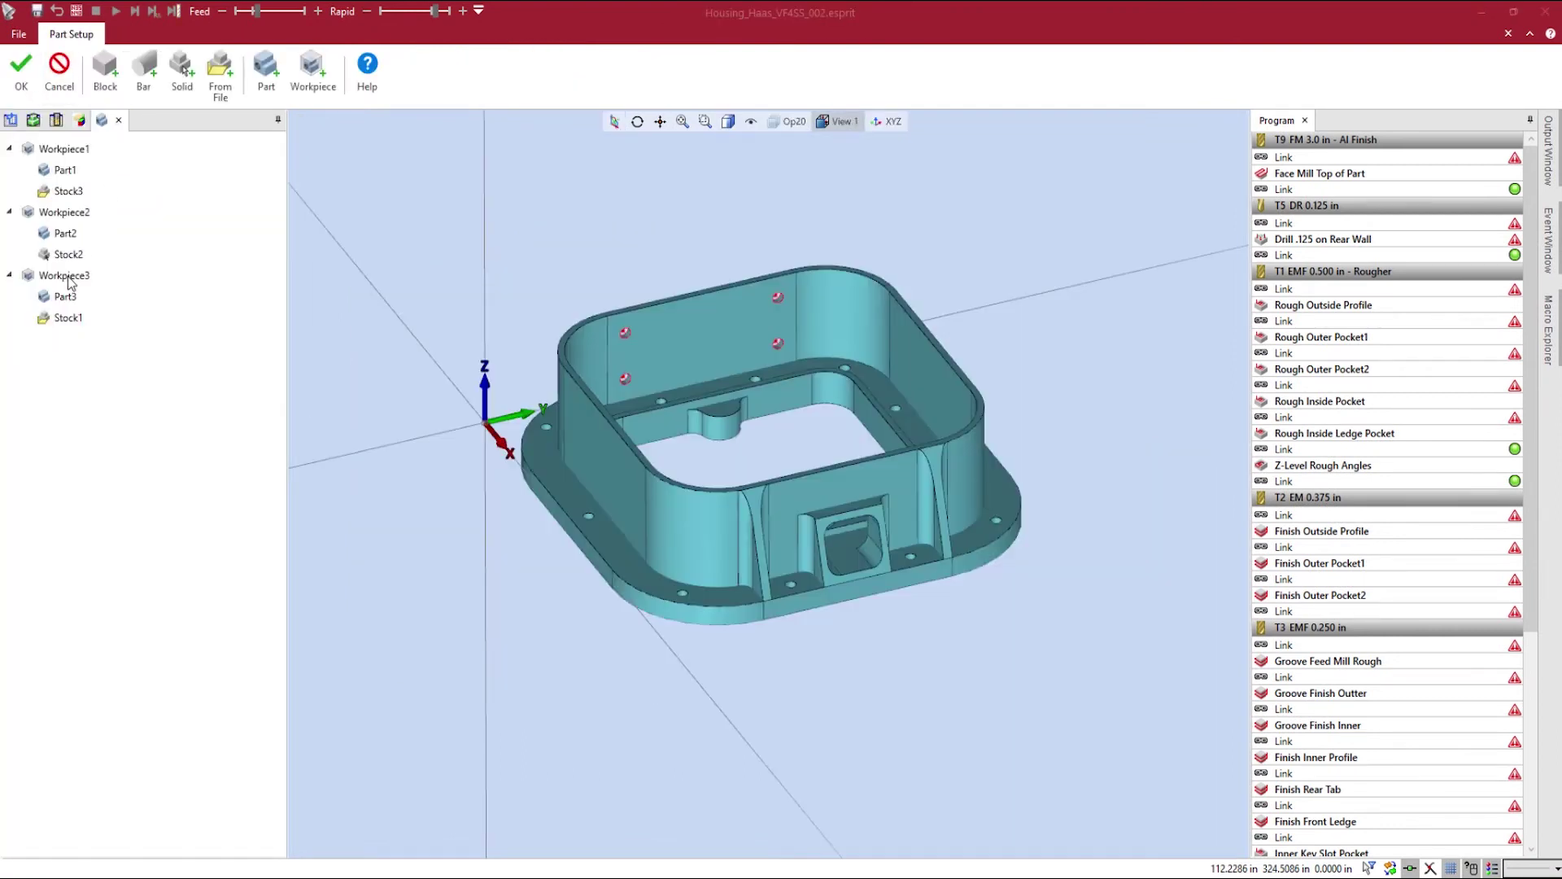
click(65, 275)
key(Delete)
click(65, 212)
key(Delete)
click(69, 191)
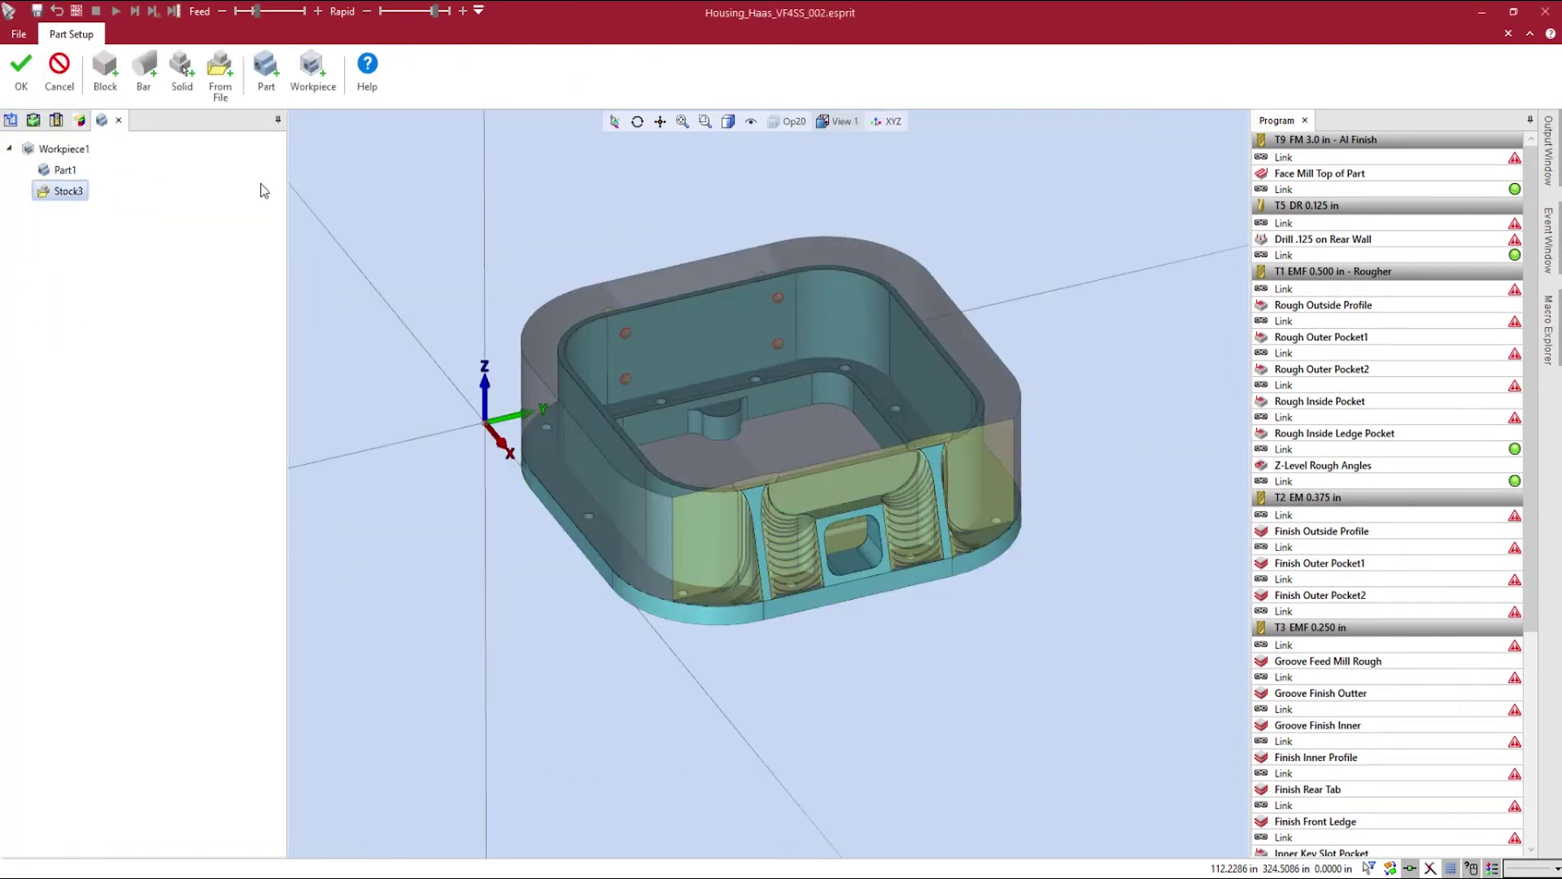
key(Delete)
Create a solid stock from the stock body, hide the stock layer, and confirm the setup
click(788, 122)
click(775, 169)
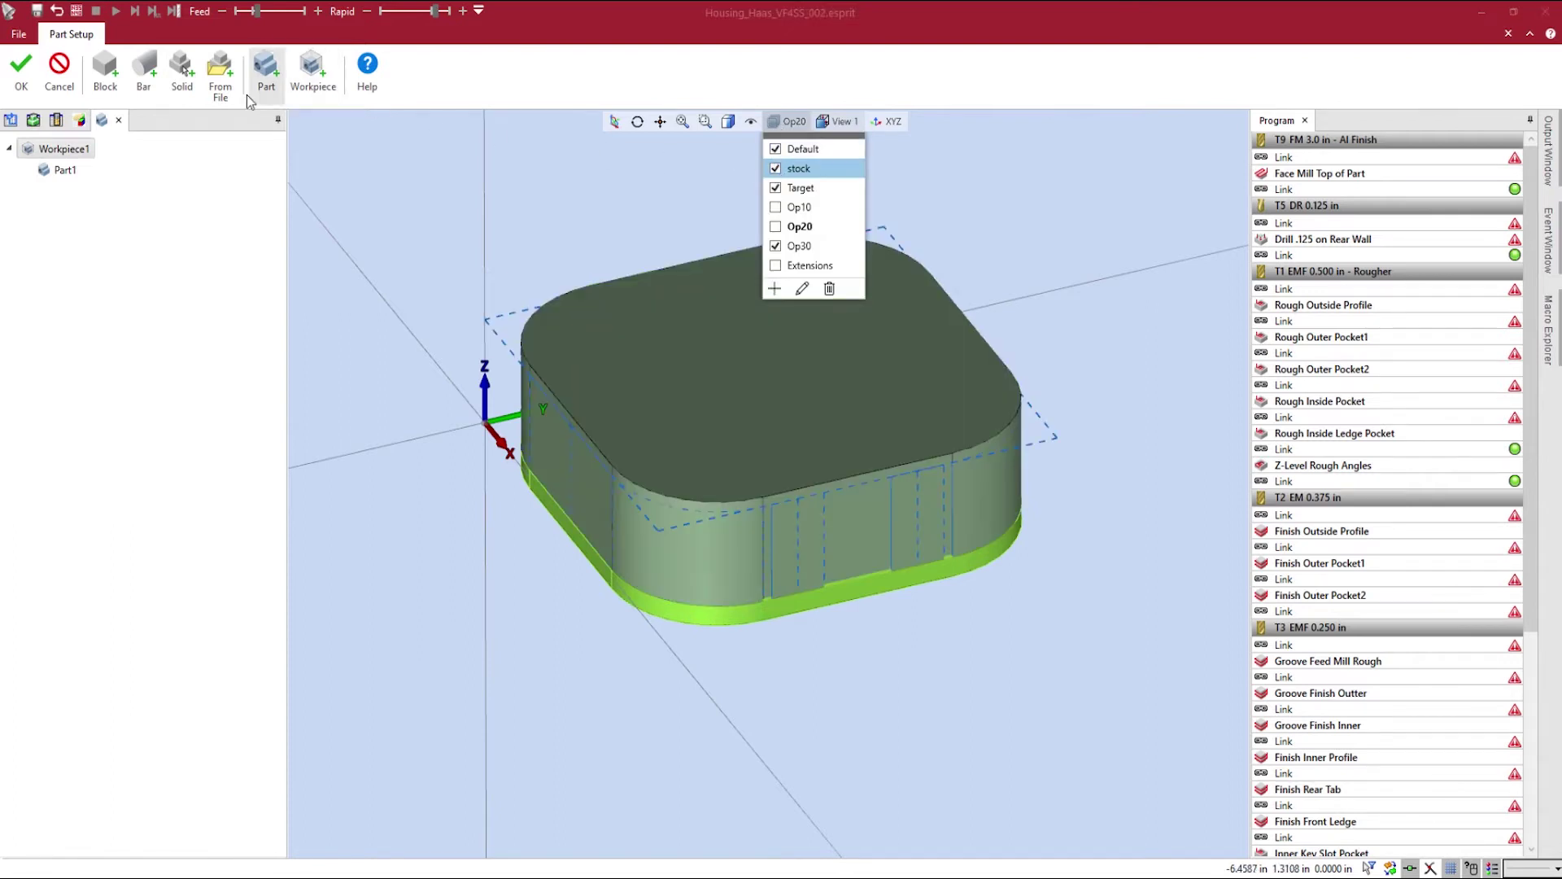
click(182, 73)
click(767, 356)
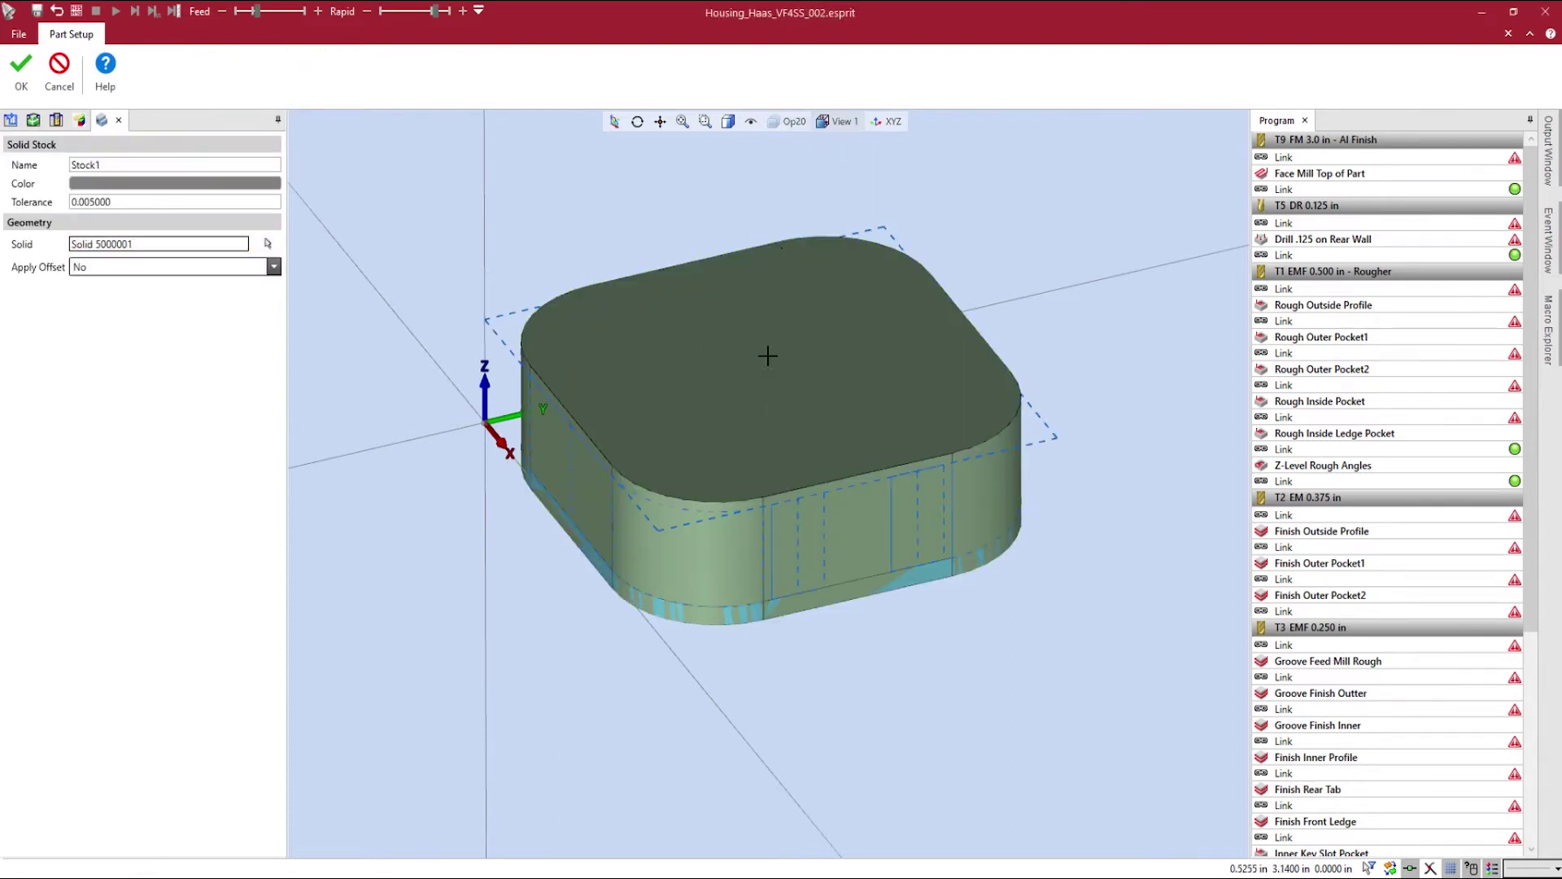
click(783, 121)
click(776, 169)
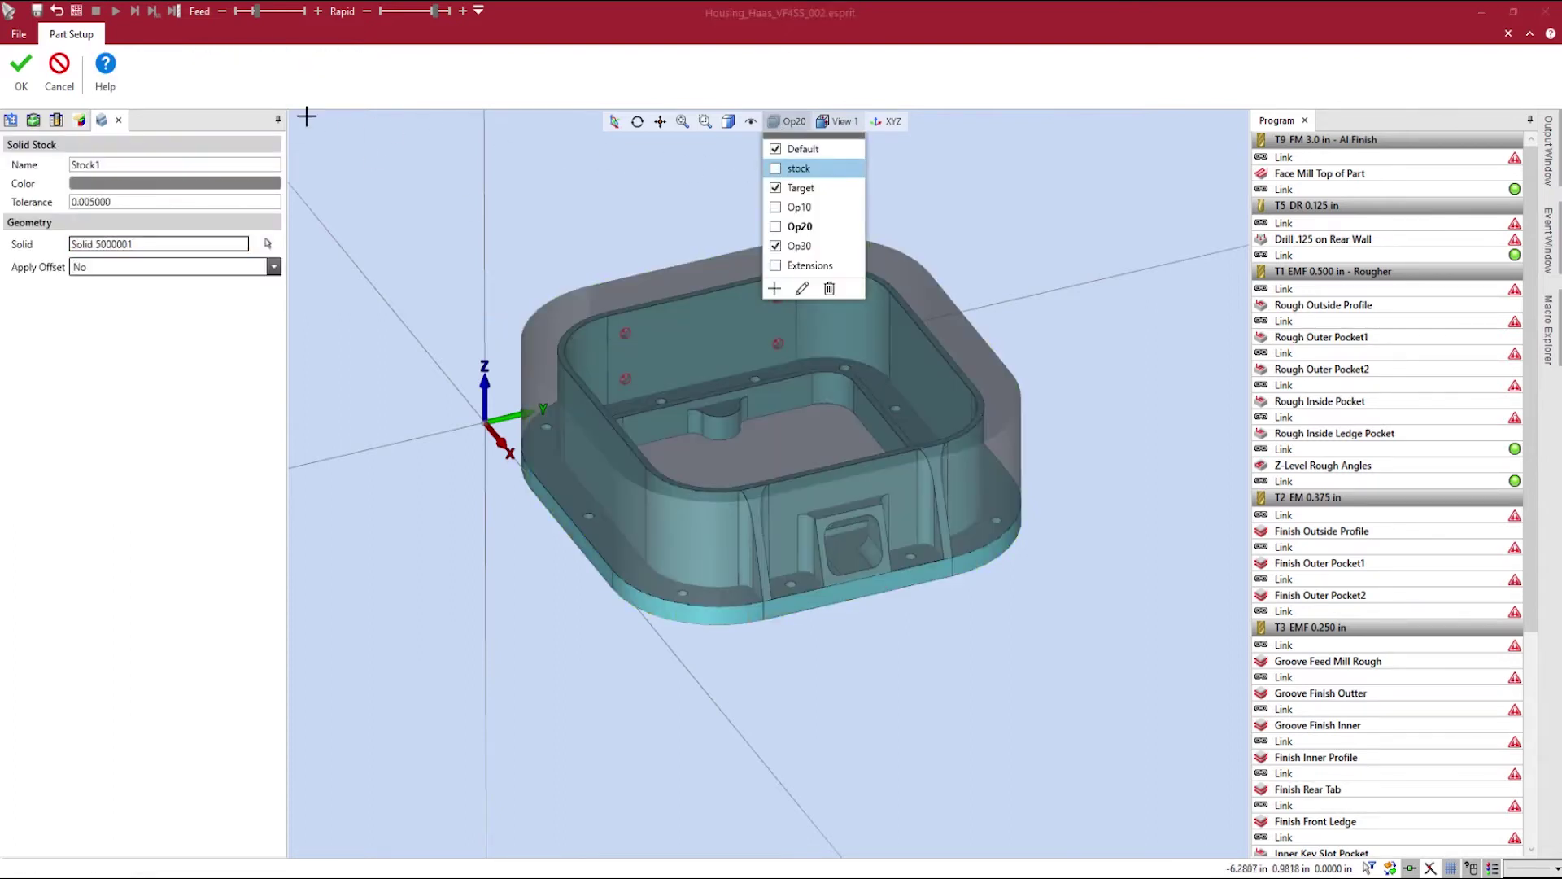
click(24, 83)
click(25, 83)
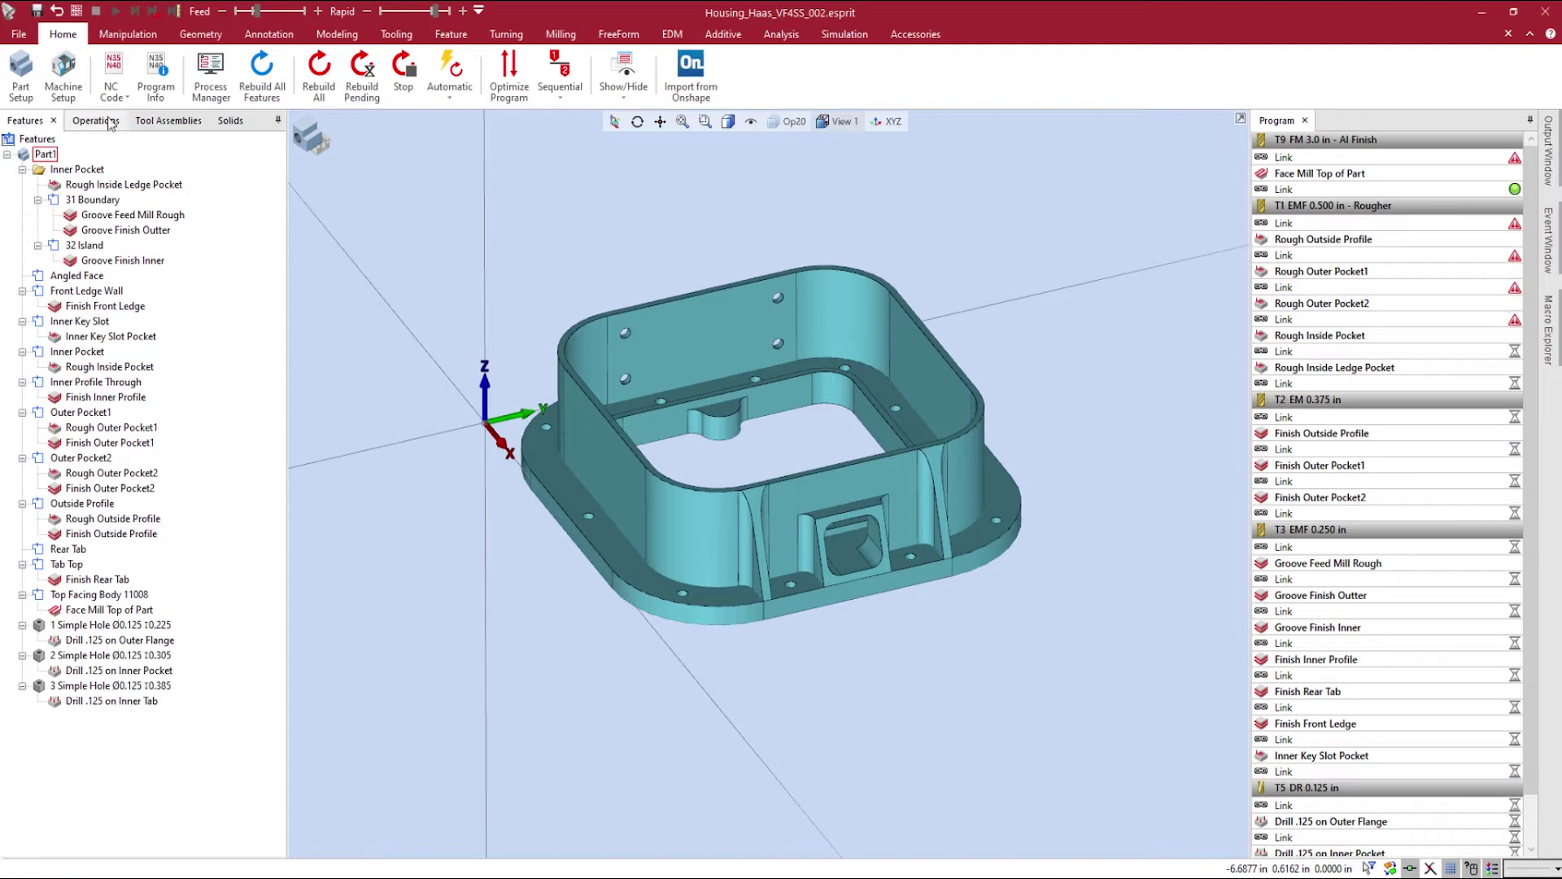
Remove the Kurt_DX6 vises from the machine setup
click(63, 75)
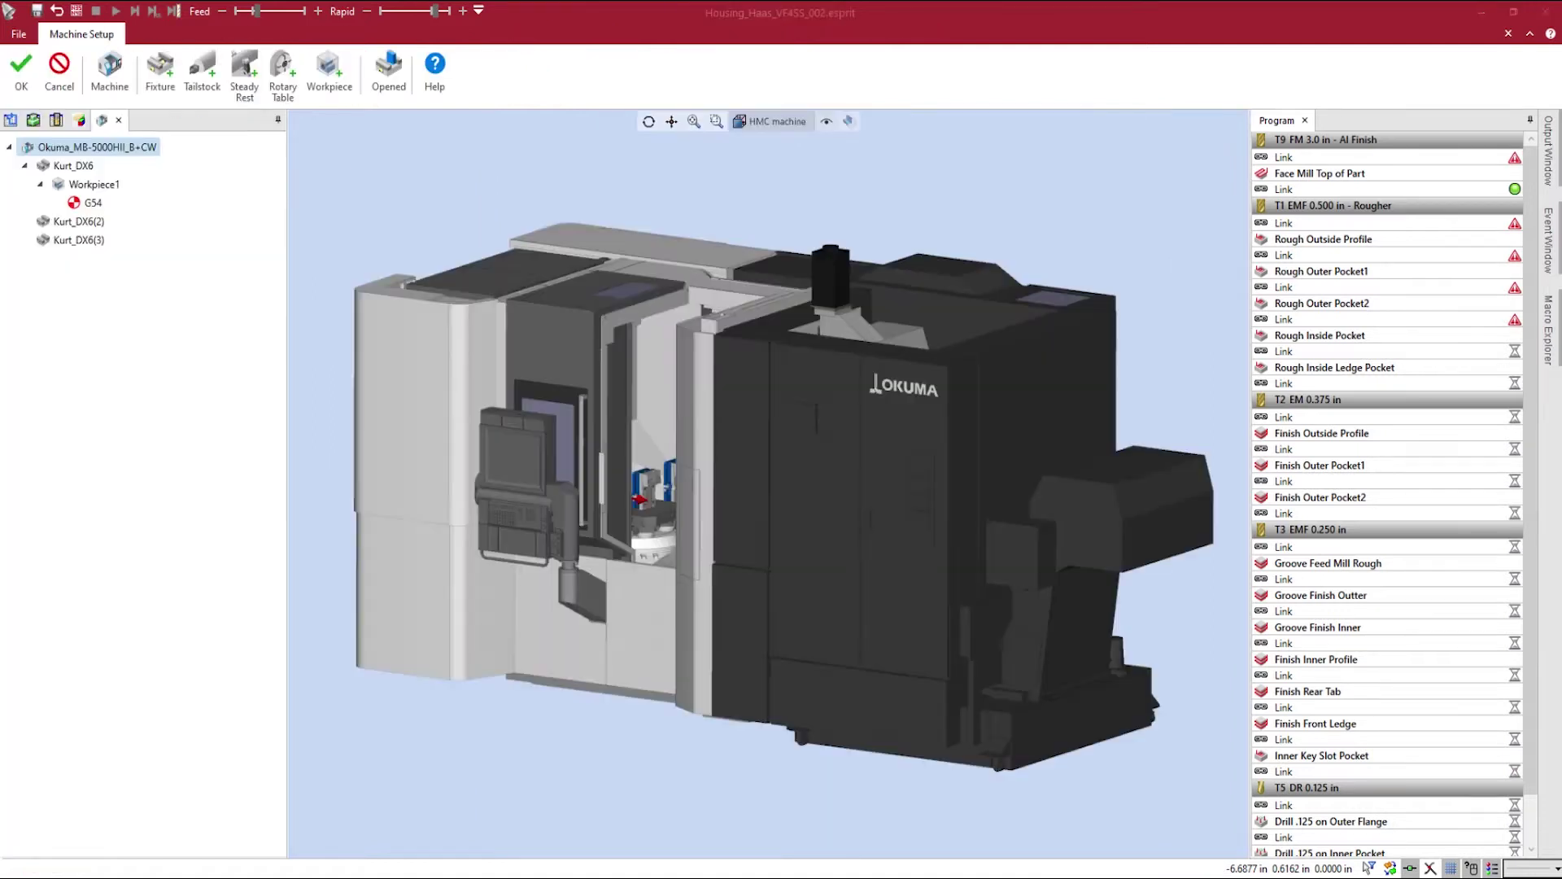
click(82, 221)
key(Delete)
click(80, 167)
key(Delete)
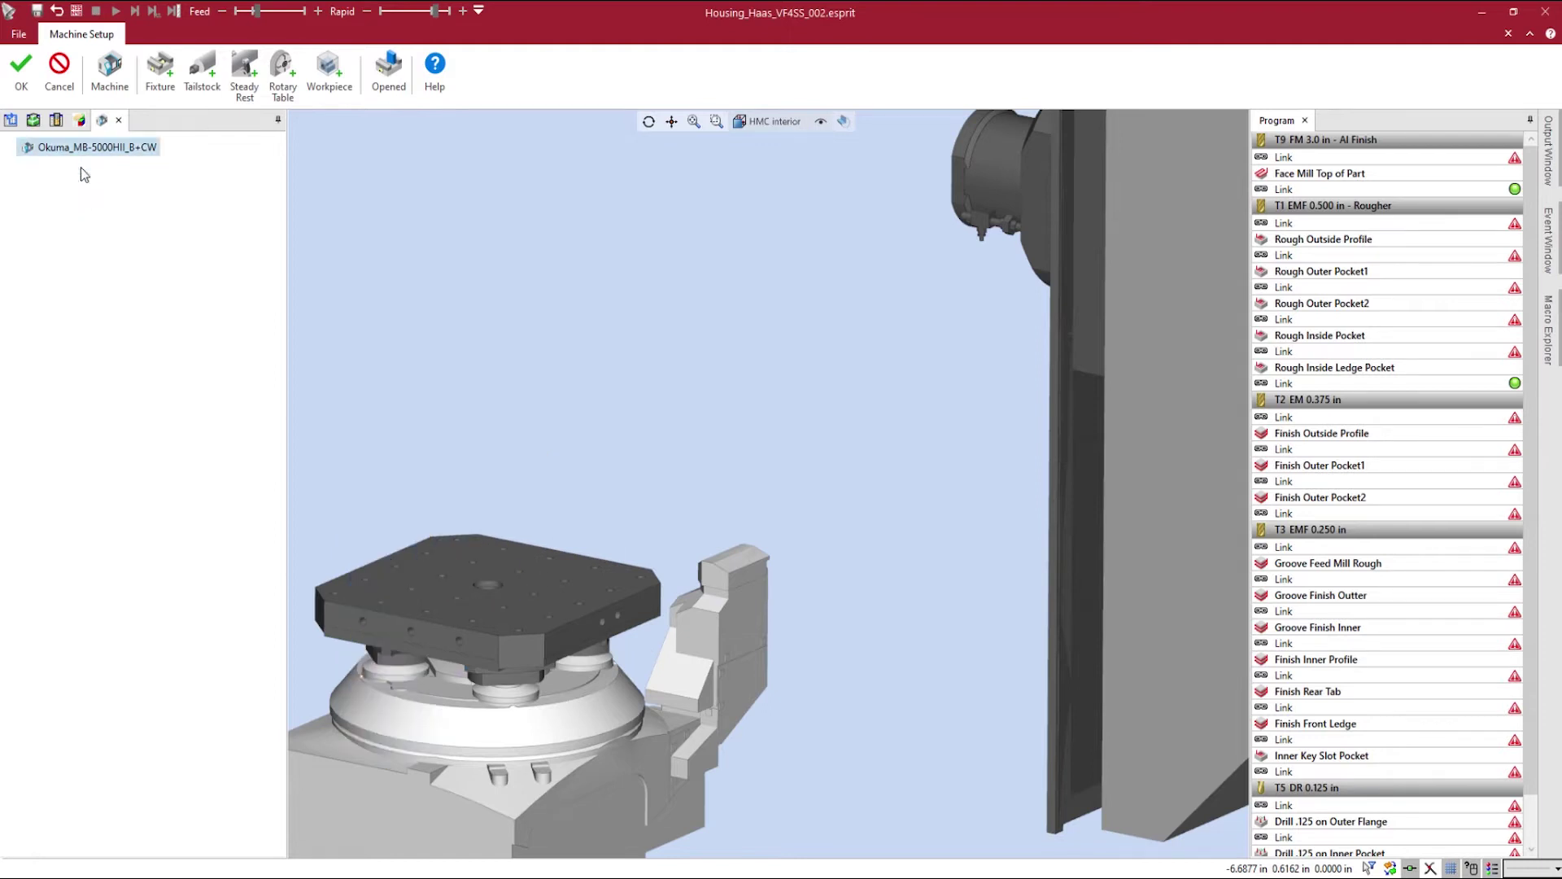
Add the ClosingCeremony_Column fixture from file and place it on the table
click(160, 91)
click(773, 365)
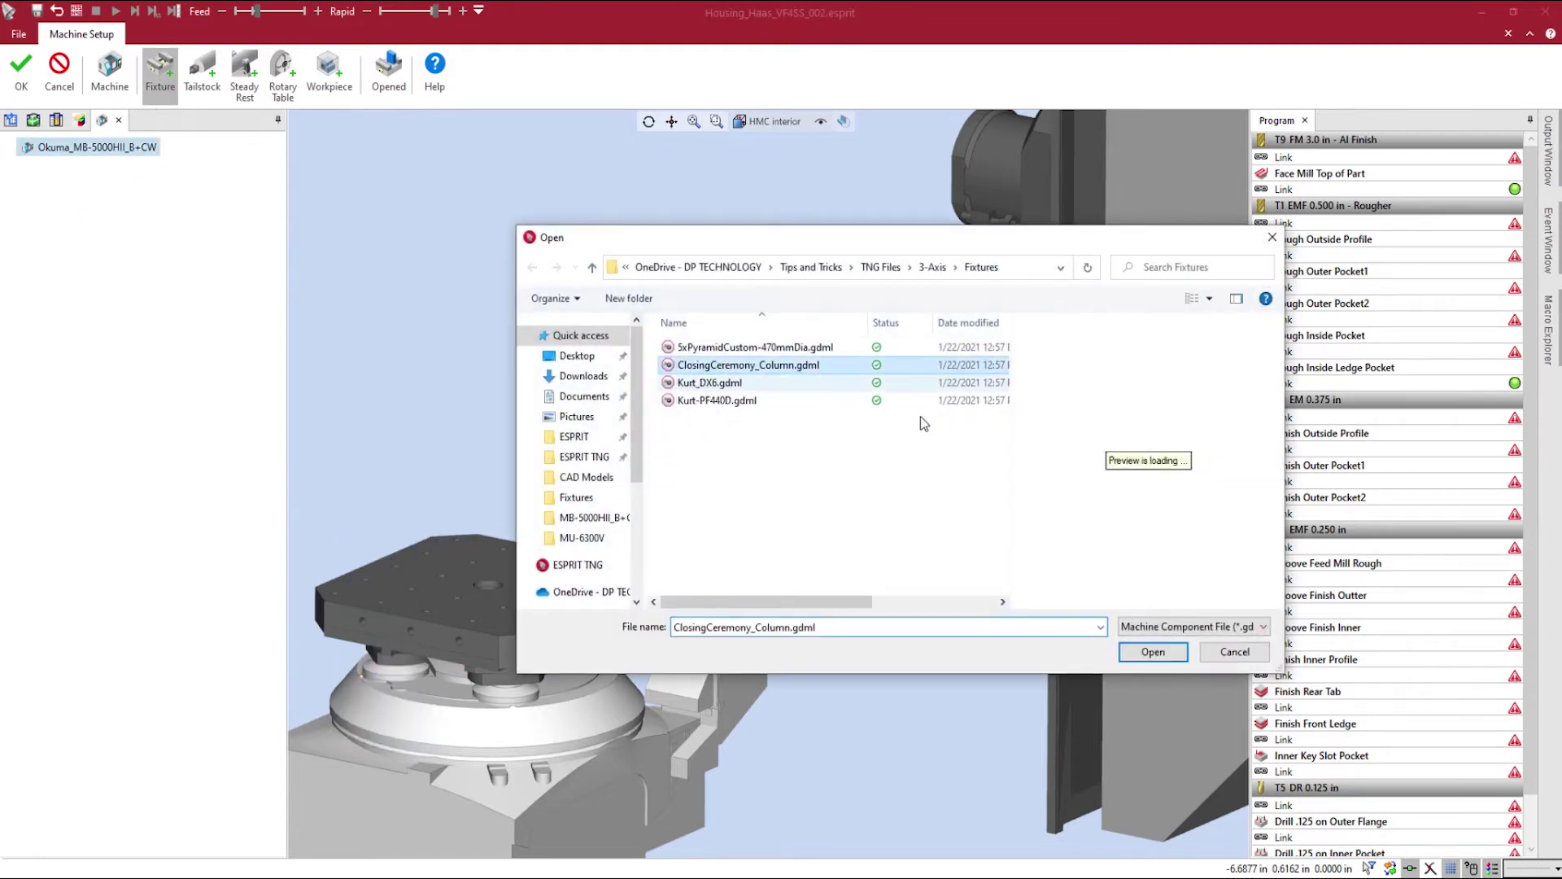
click(1153, 652)
click(21, 71)
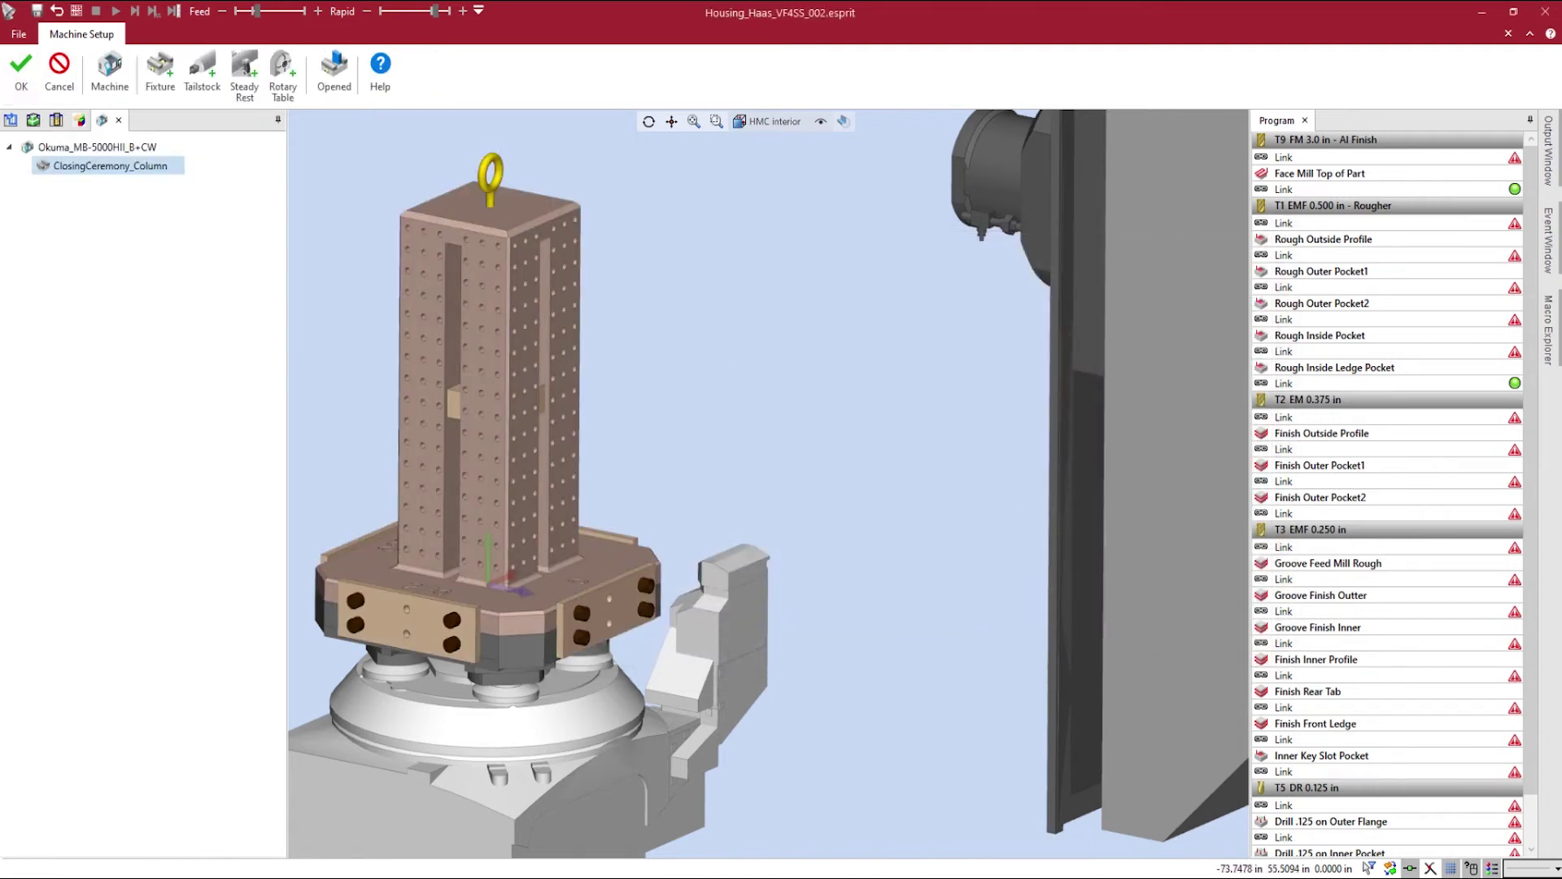
Load the Kurt-PF440D vise fixture onto the column with a 90° Y rotation
click(167, 82)
click(761, 399)
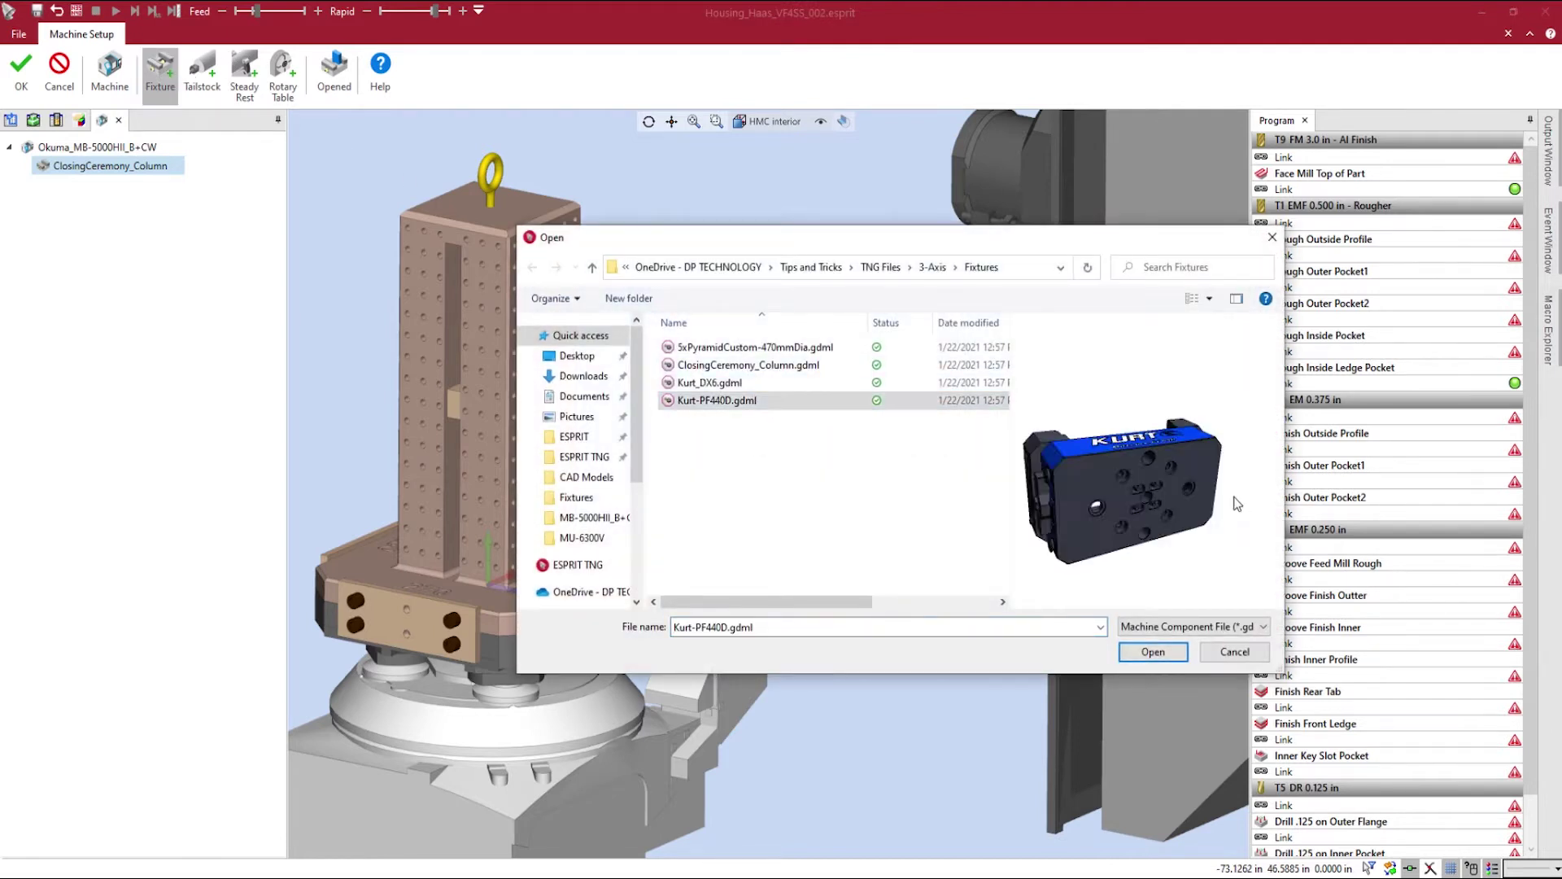
click(1153, 652)
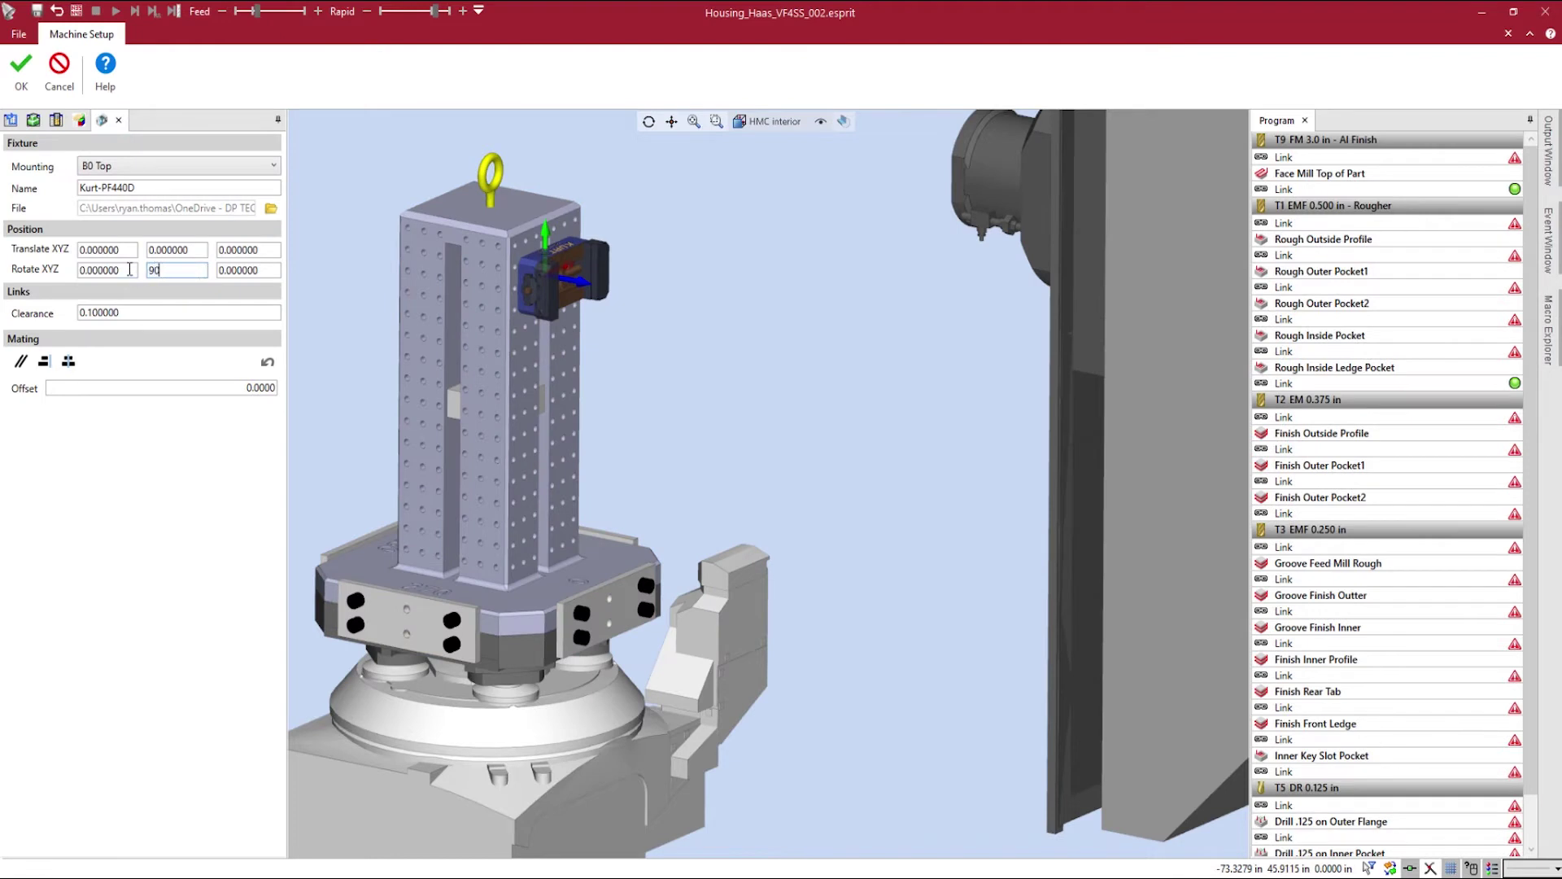
text(90)
key(Tab)
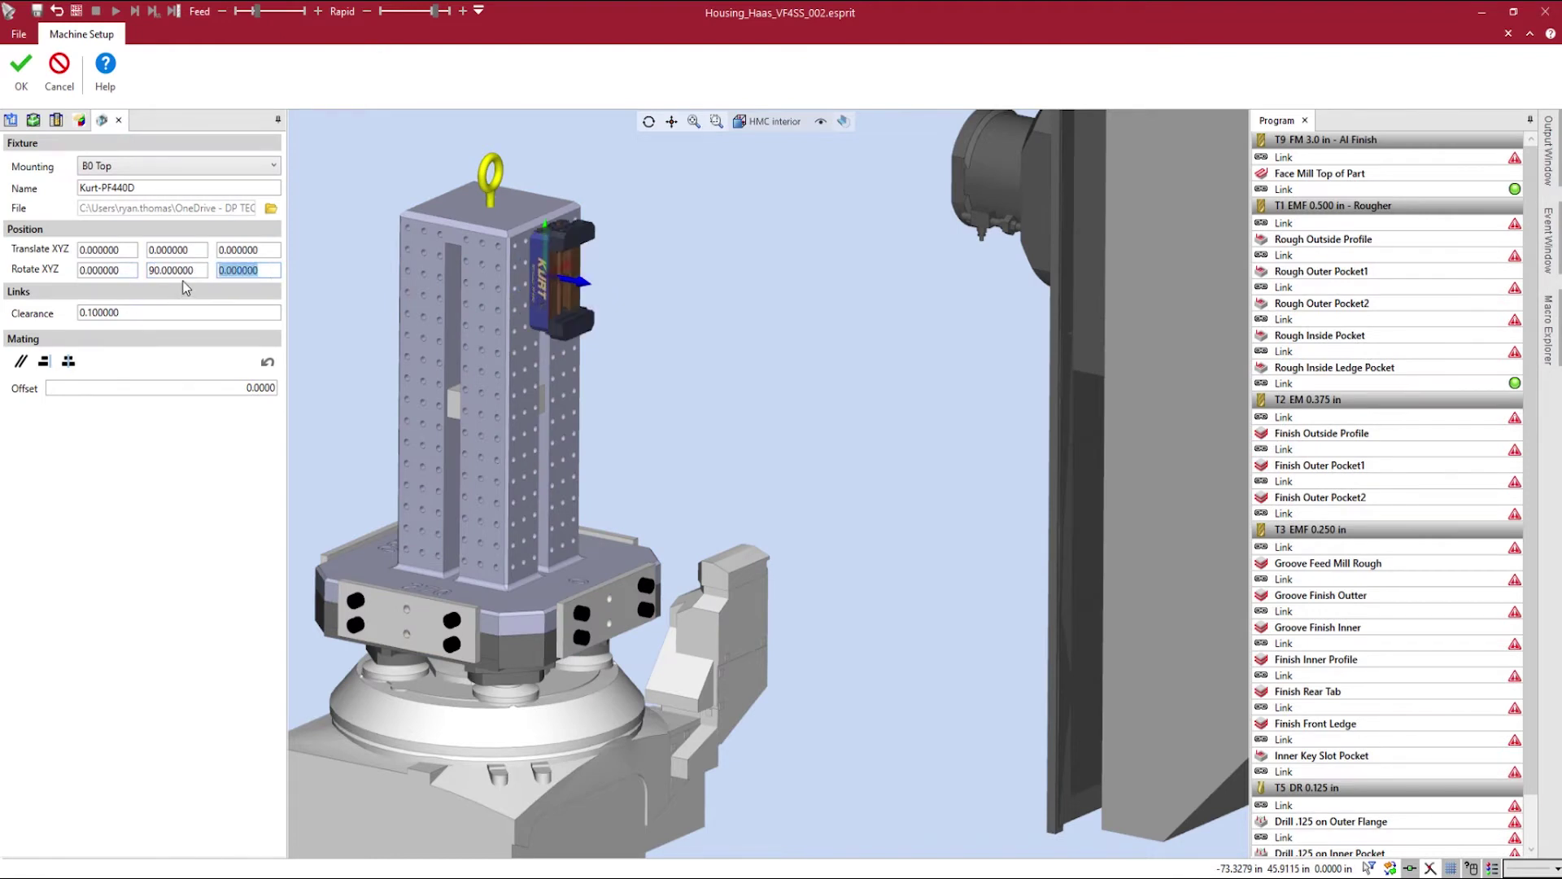
click(20, 92)
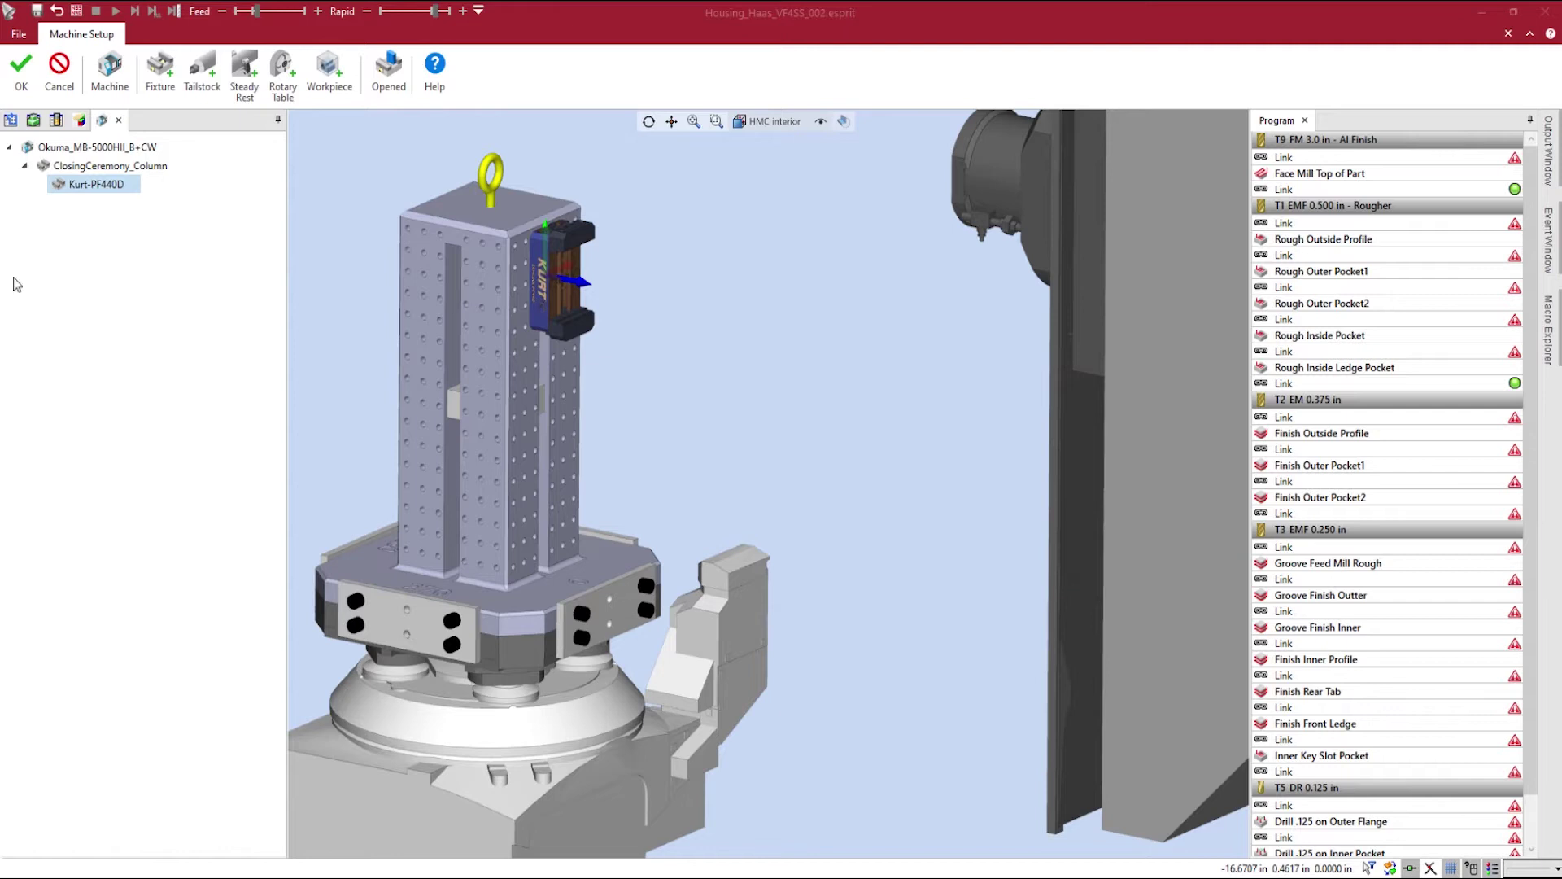
Add Workpiece1 to the Kurt-PF440D vise, mating its face against the jaw face
click(99, 193)
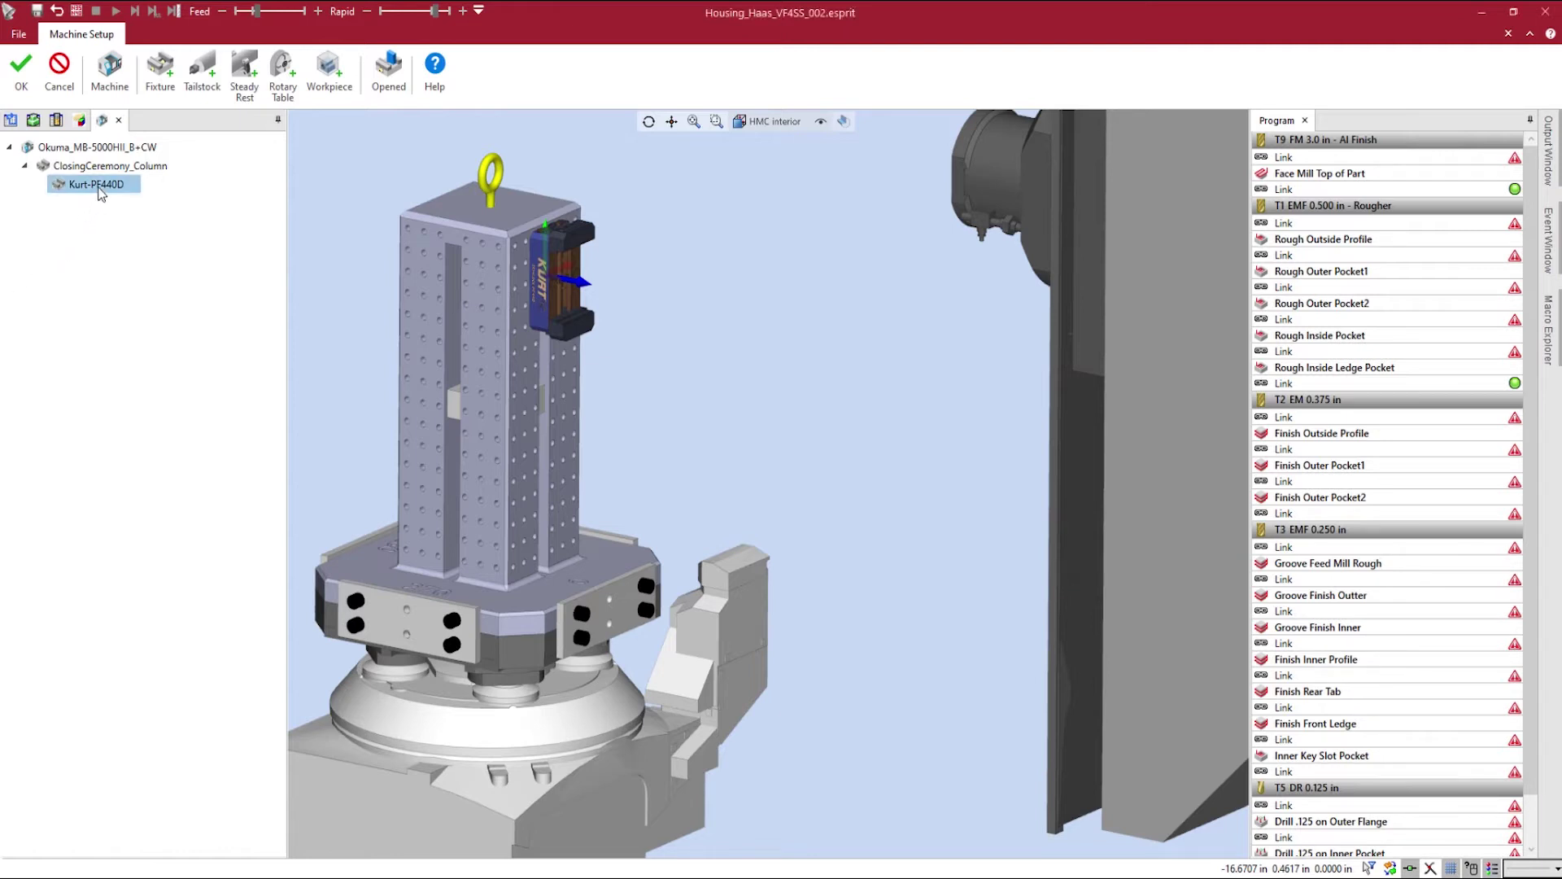
click(328, 69)
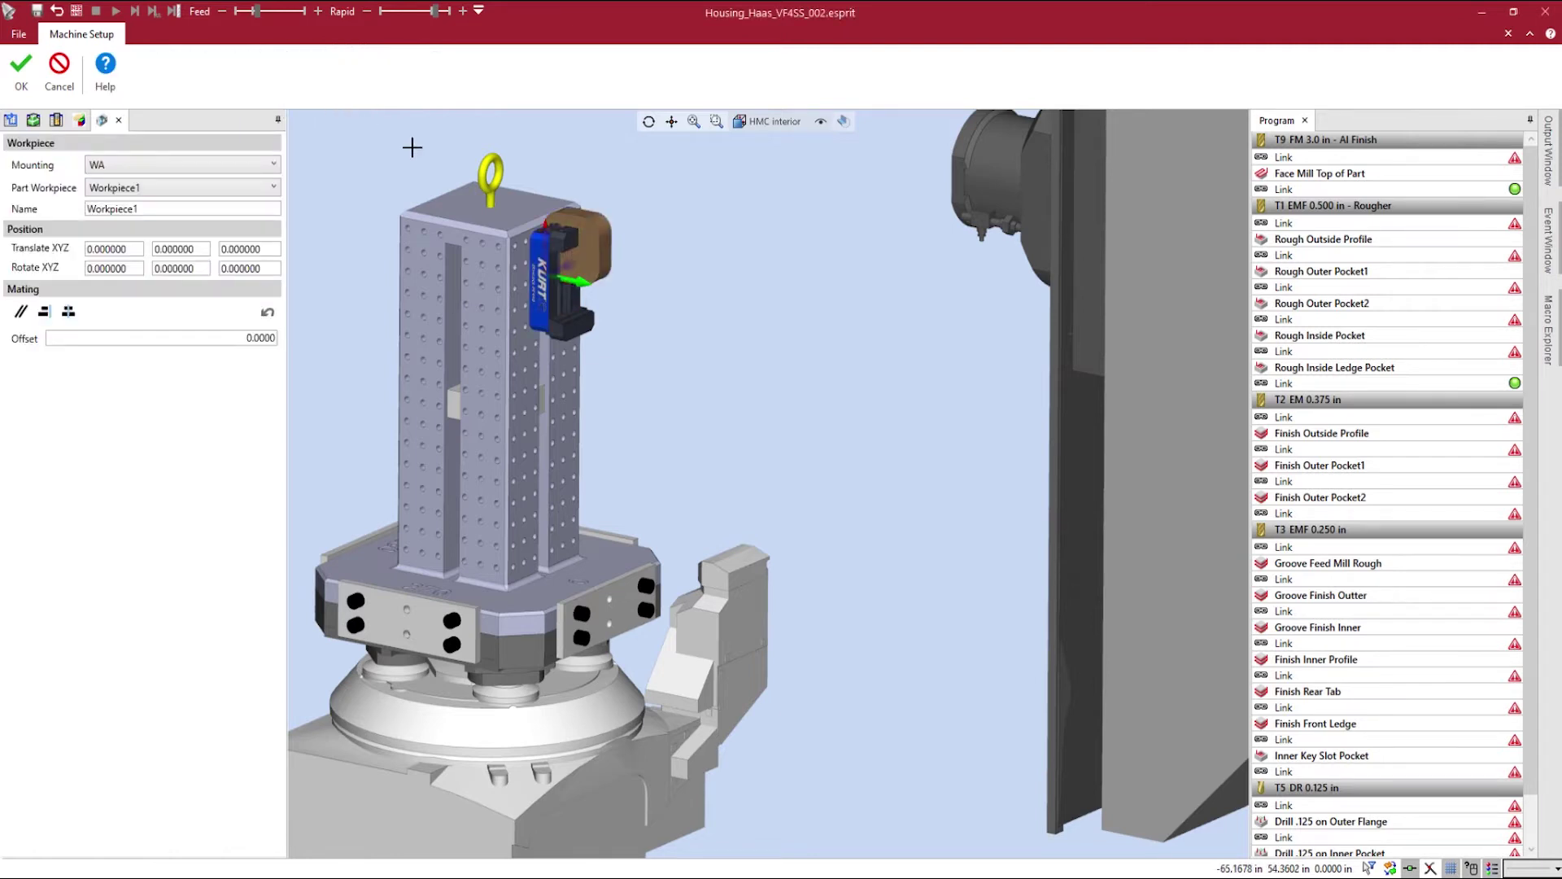
scroll(576, 244, up, 5)
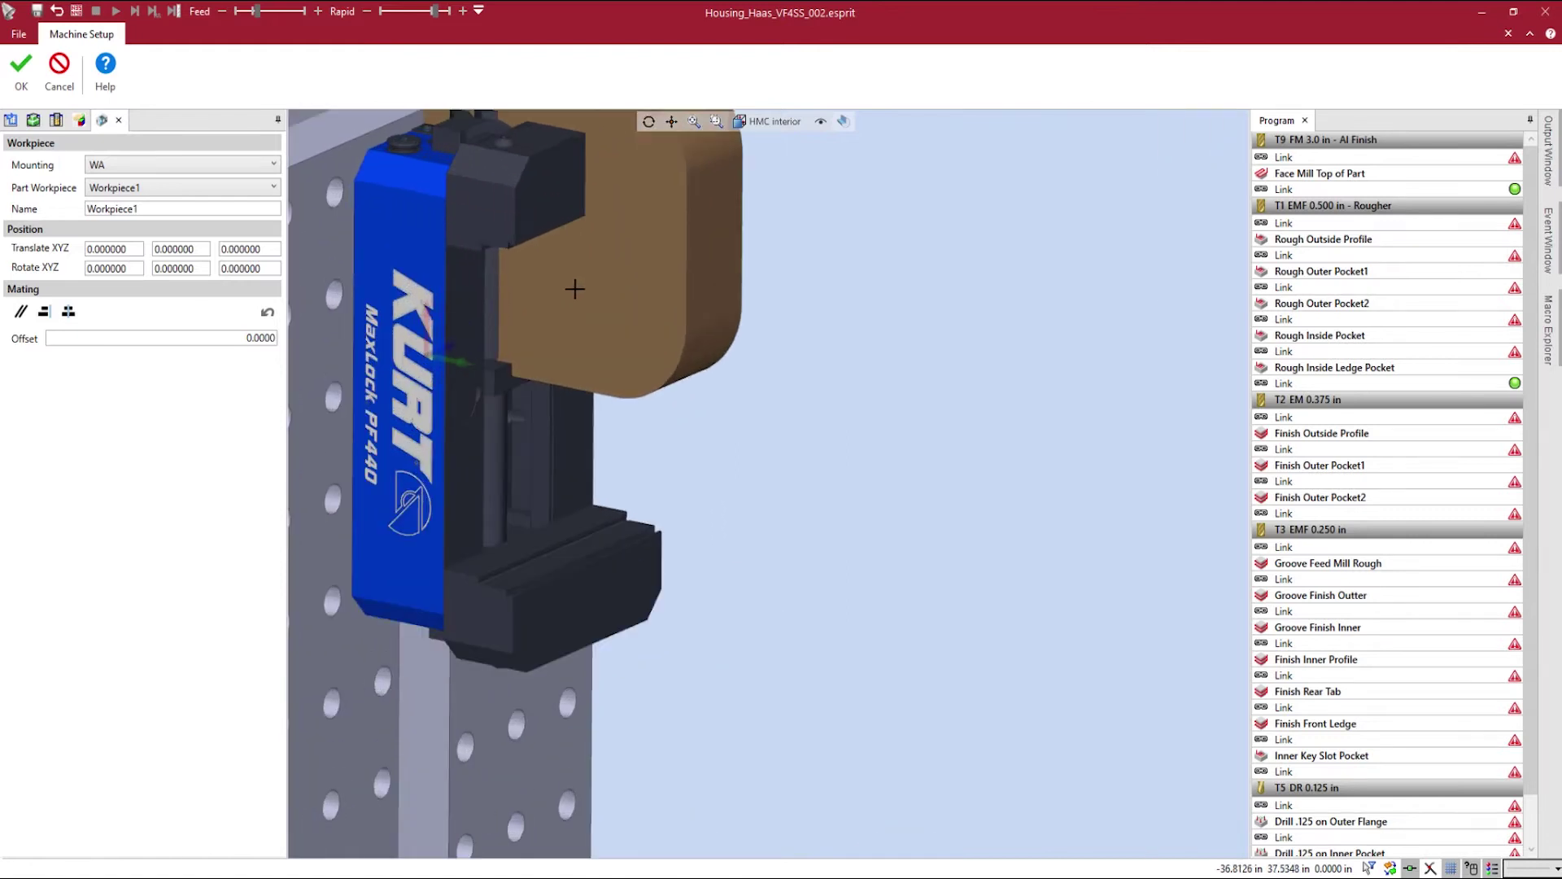
click(576, 311)
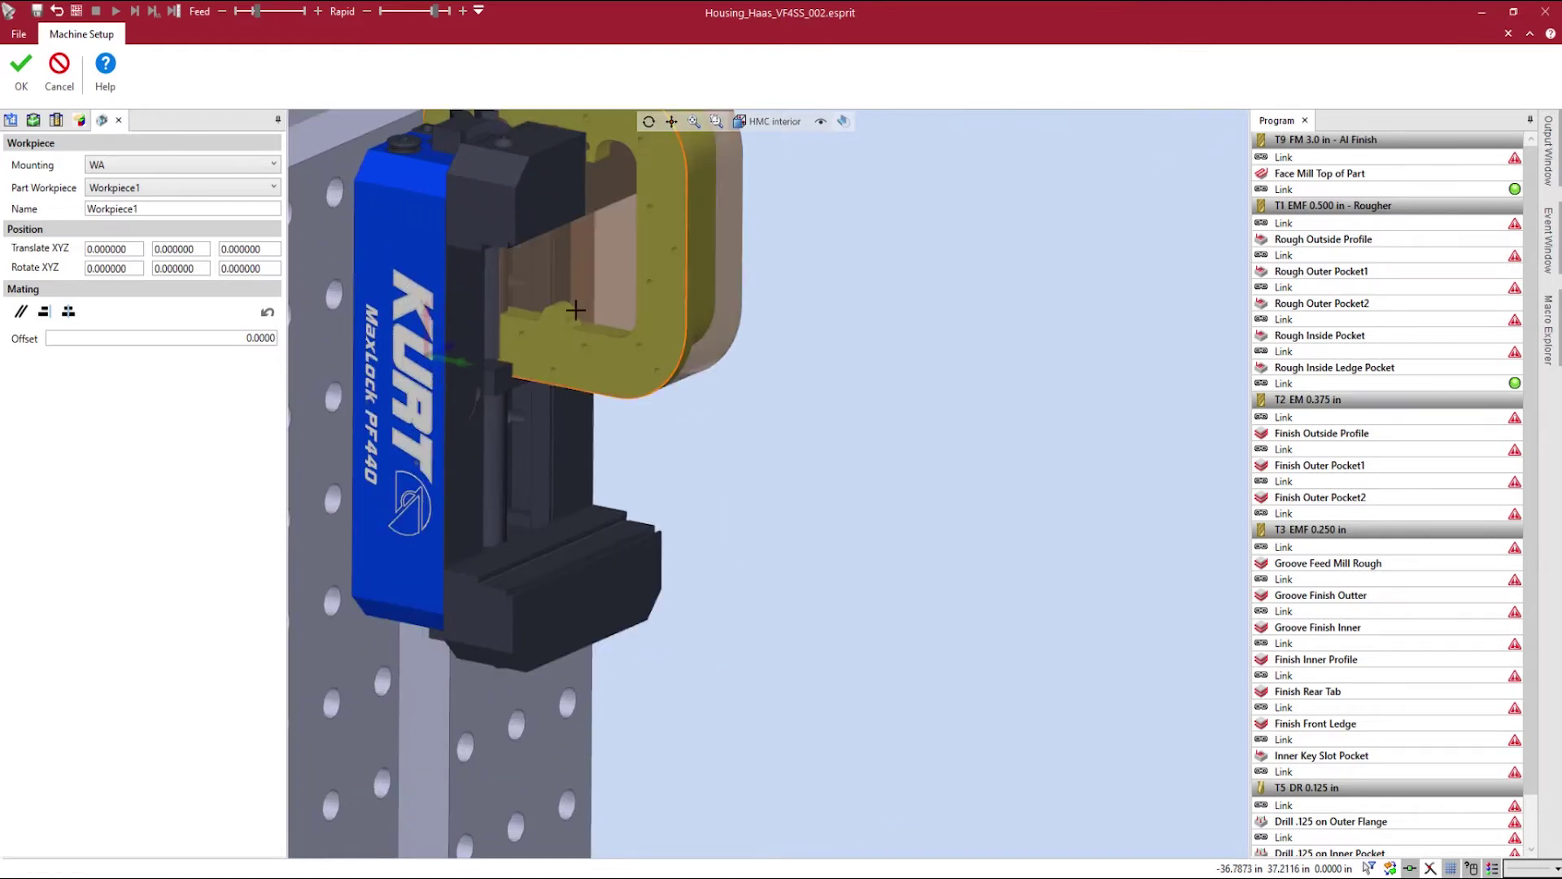
scroll(508, 380, up, 3)
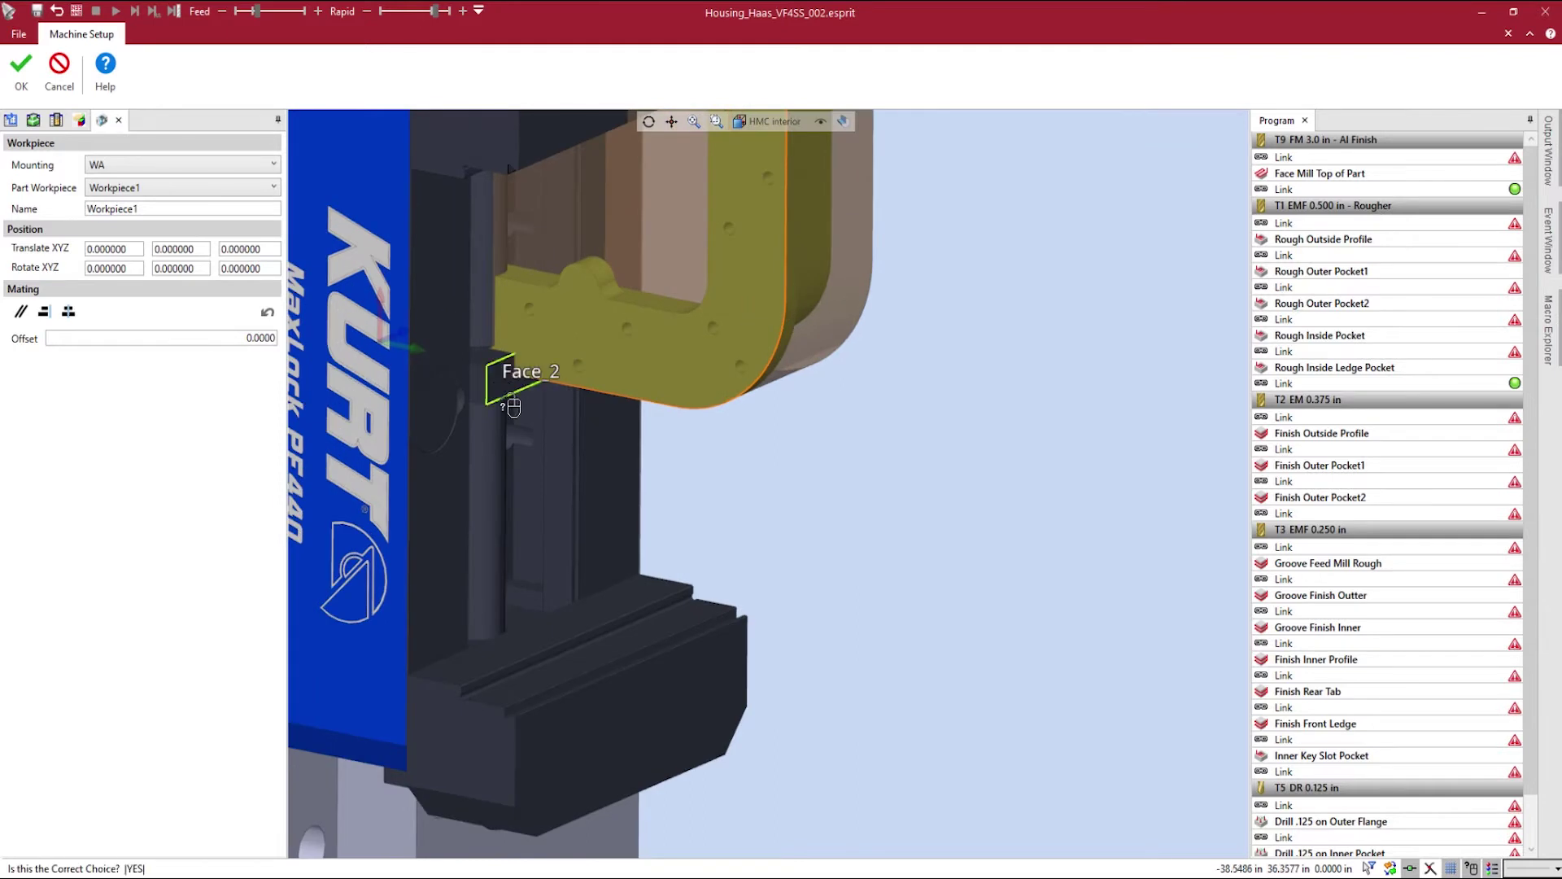
click(512, 406)
scroll(521, 346, down, 2)
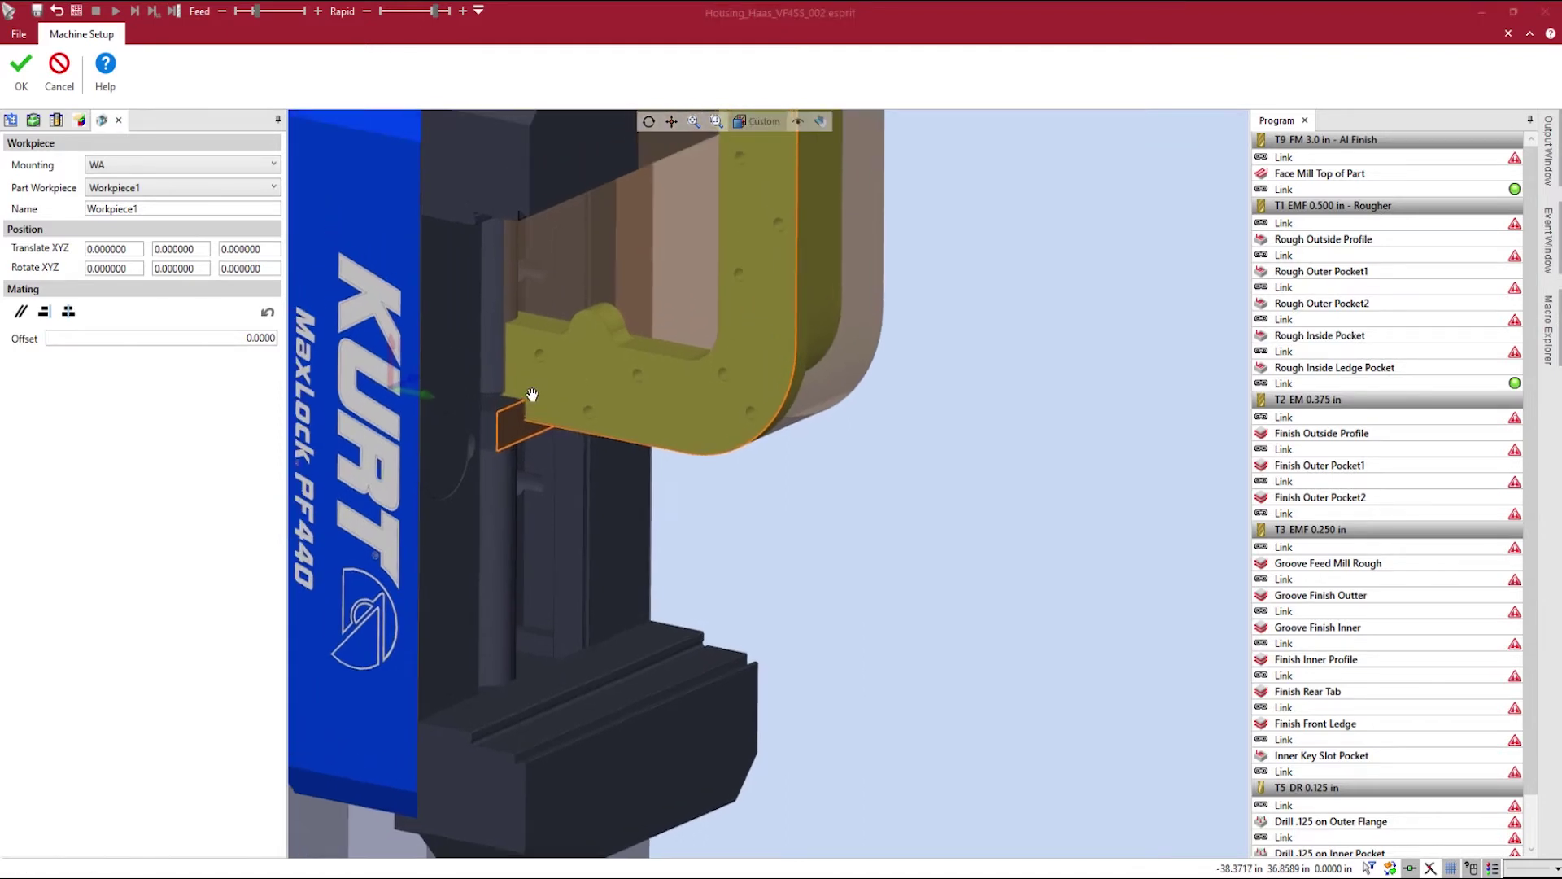
middle_drag(521, 346, 442, 377)
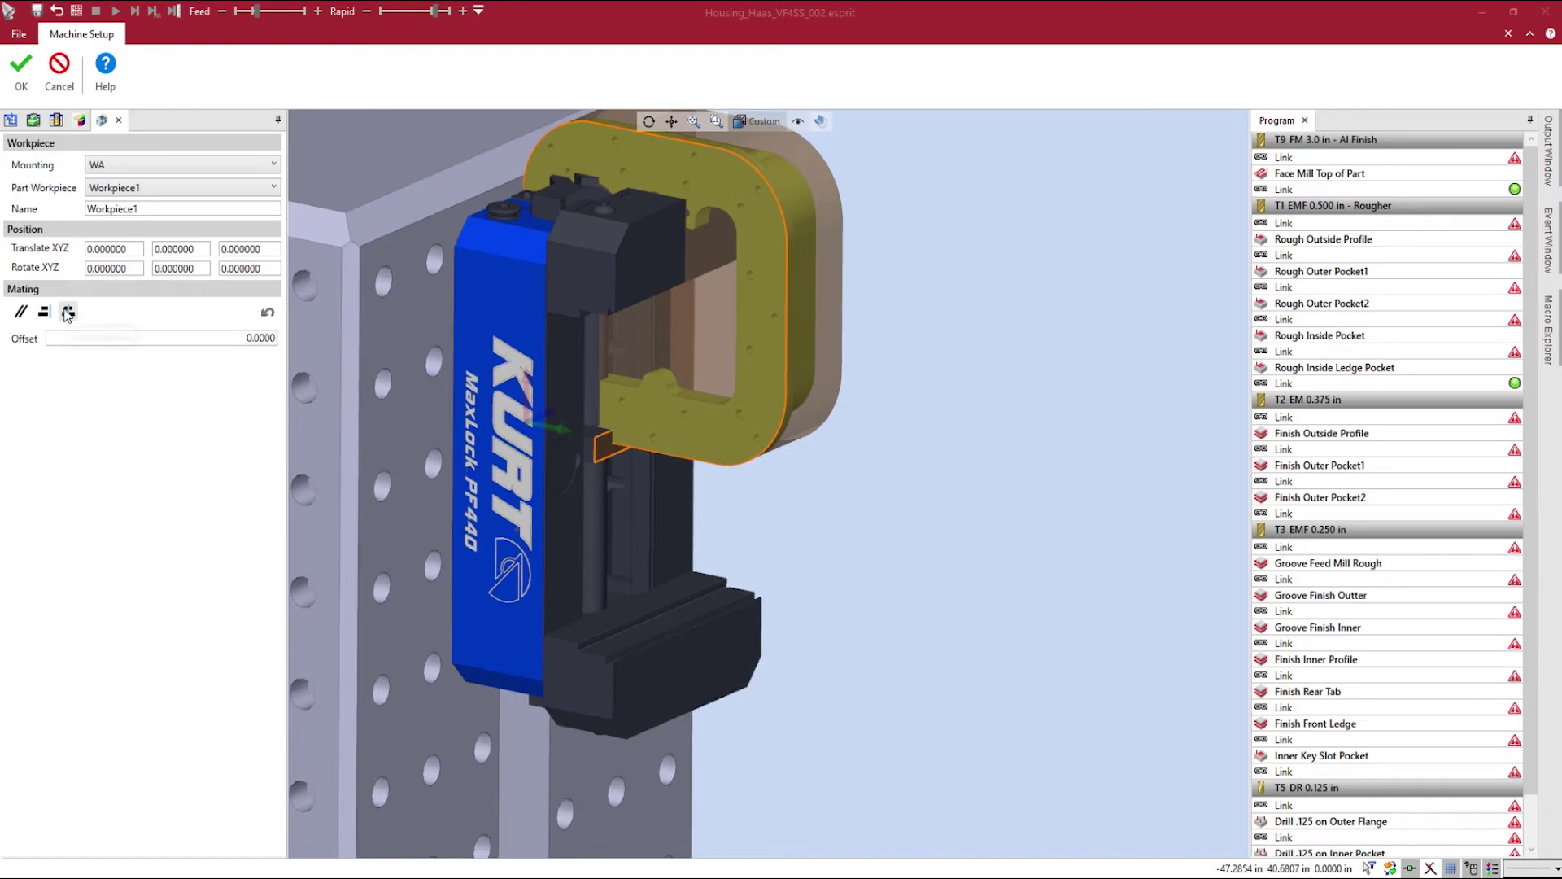
click(67, 313)
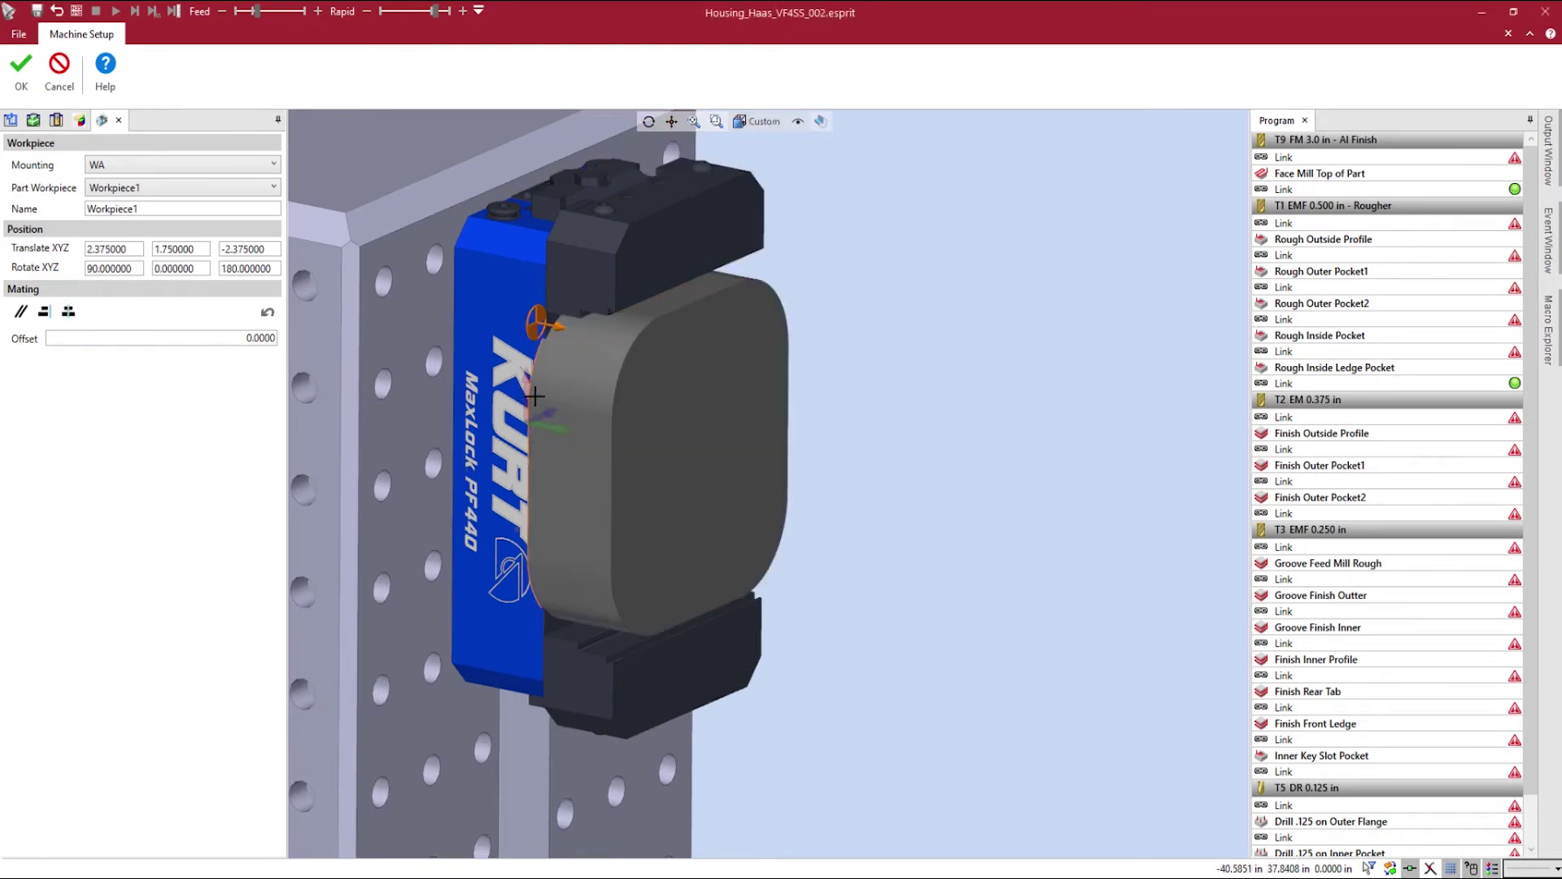
Align the workpiece with the jaw ledge face, confirm its position, and close the vise
middle_drag(535, 396, 667, 303)
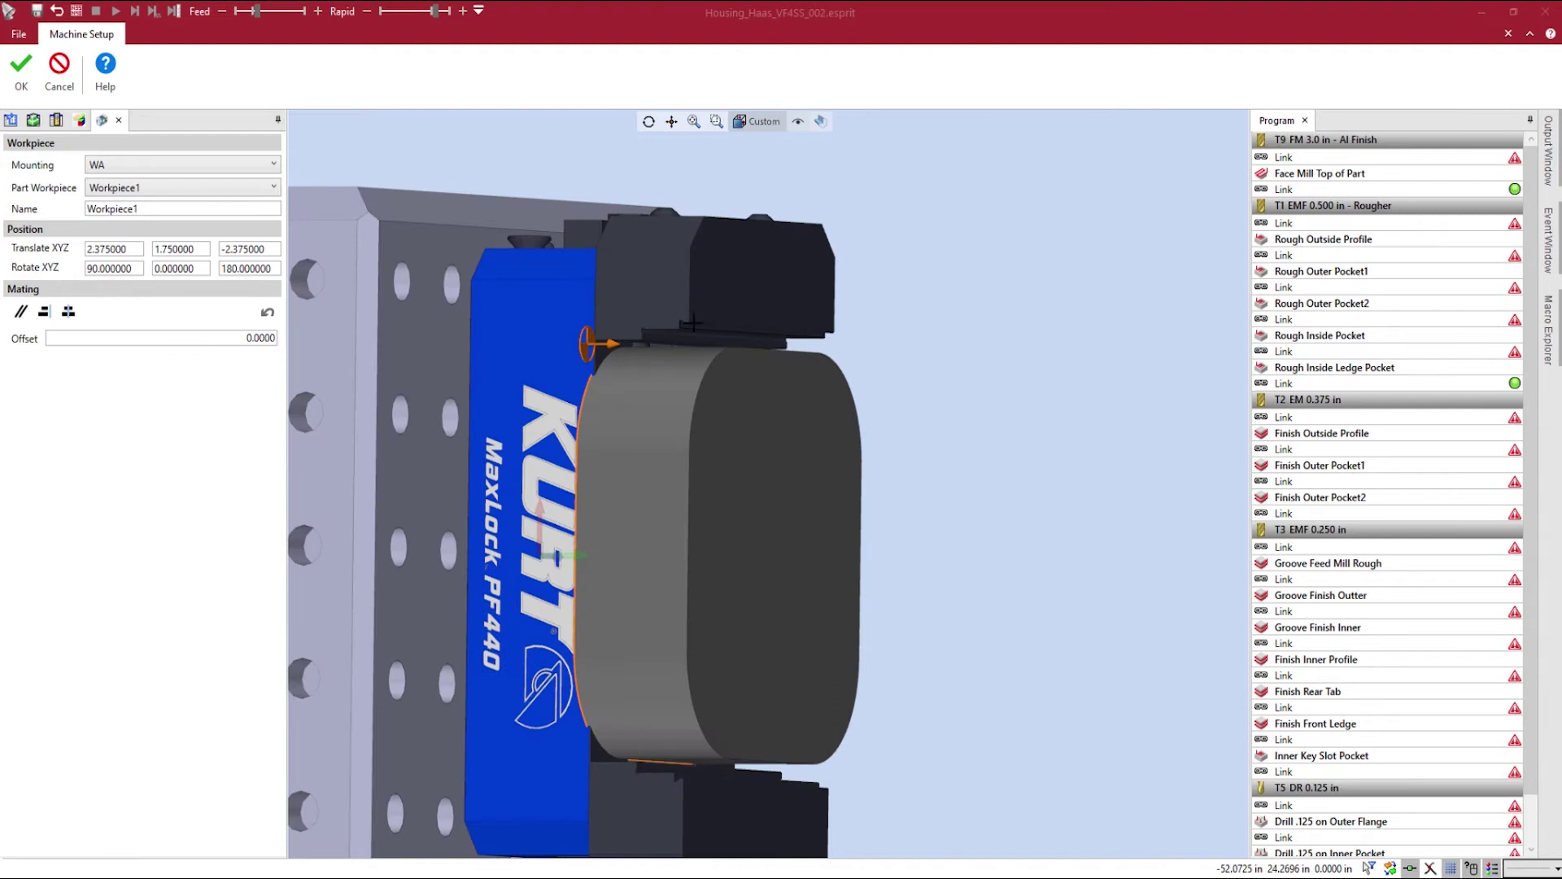
scroll(655, 305, up, 3)
click(672, 325)
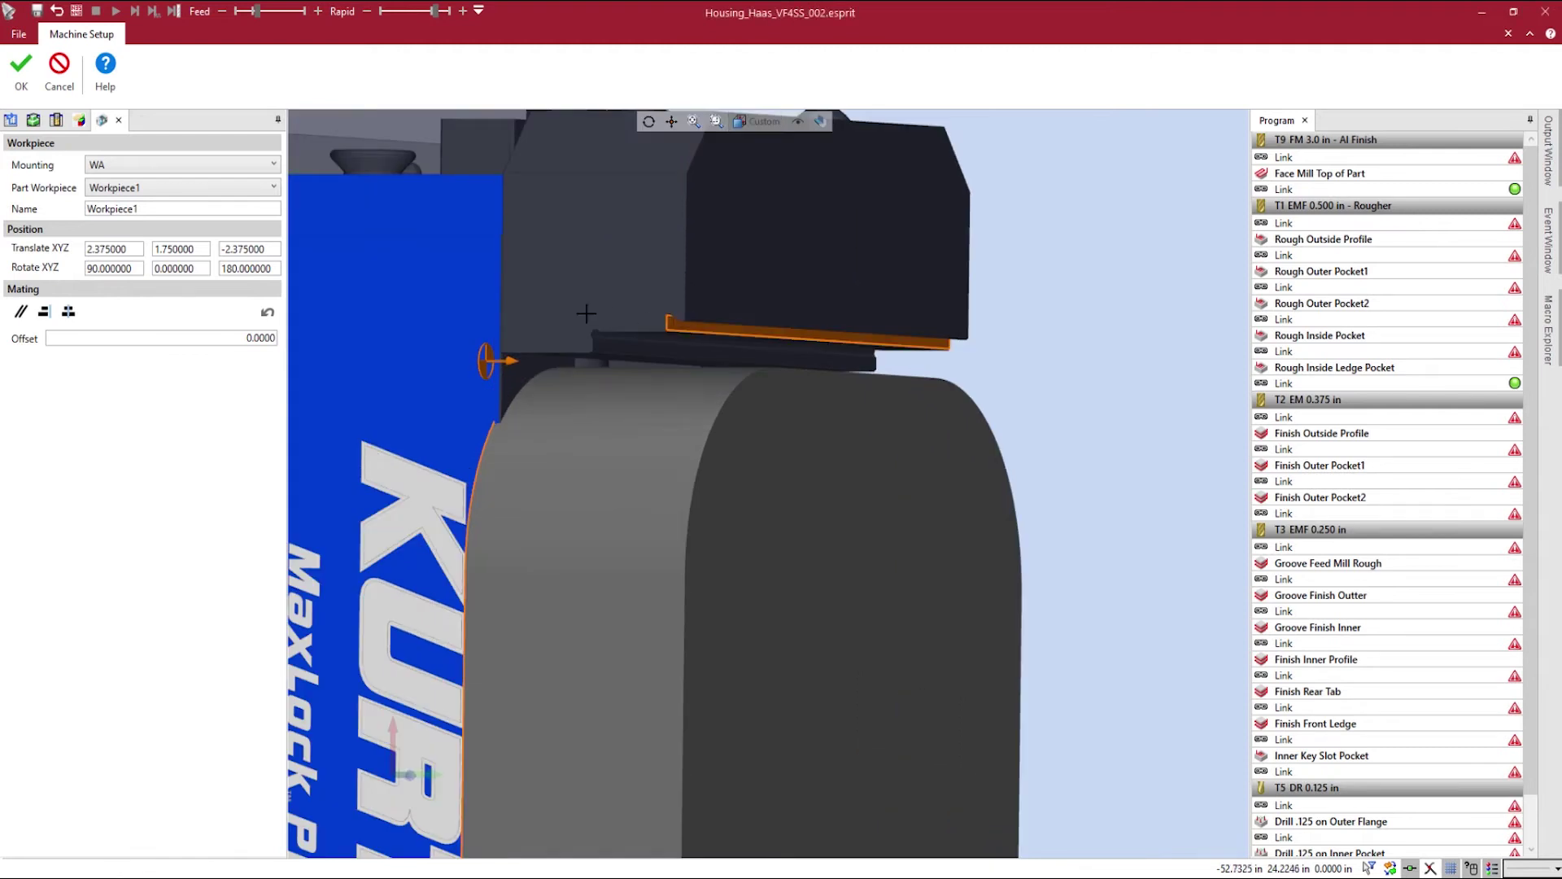
click(45, 312)
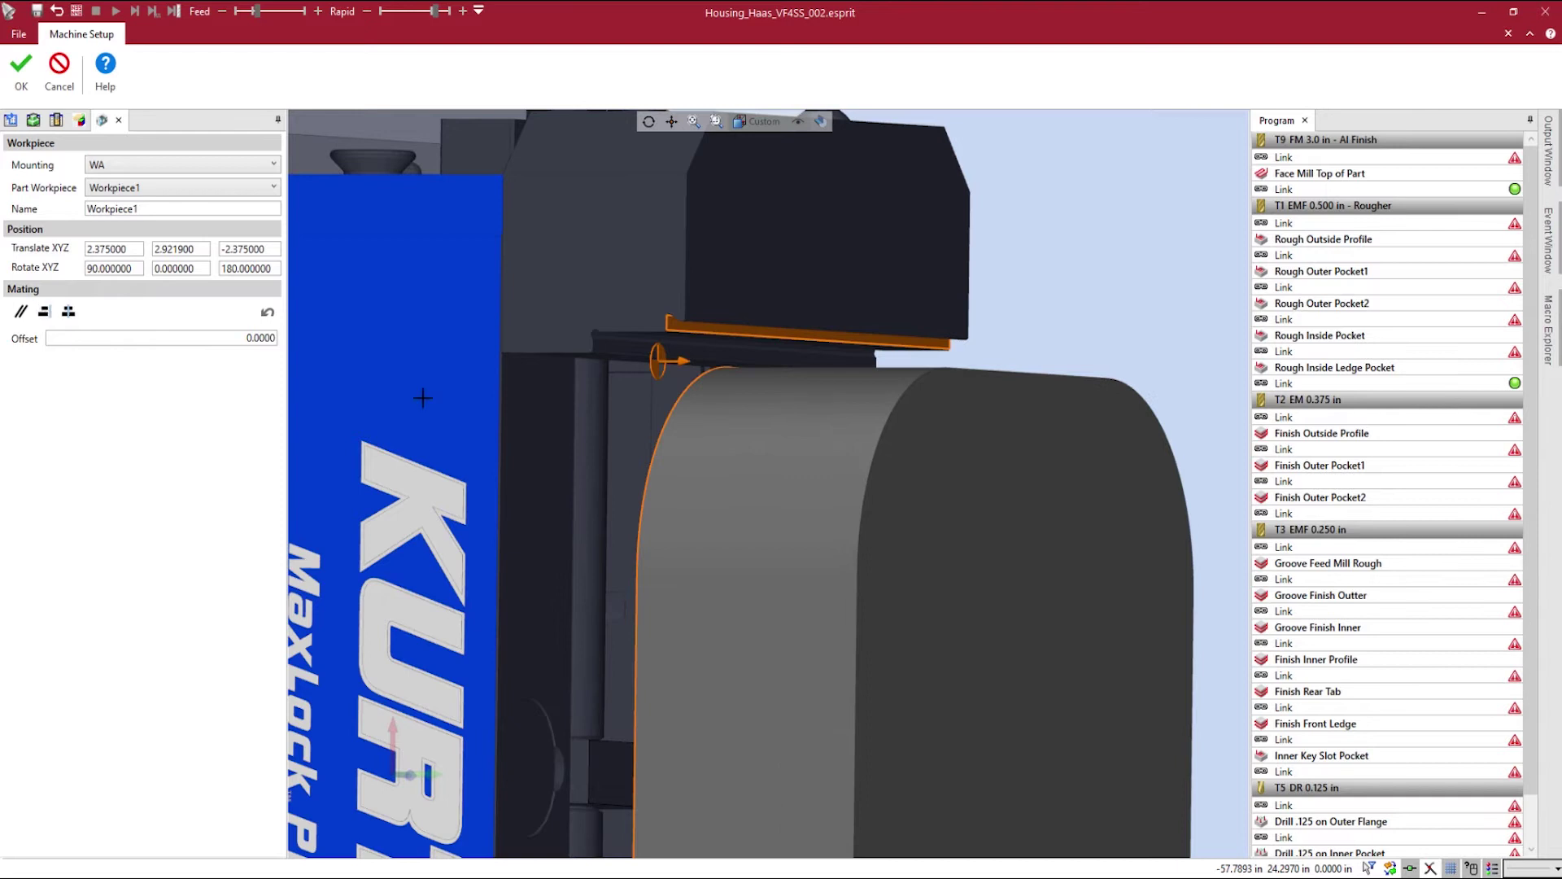
scroll(637, 472, down, 5)
middle_drag(736, 545, 708, 444)
click(31, 91)
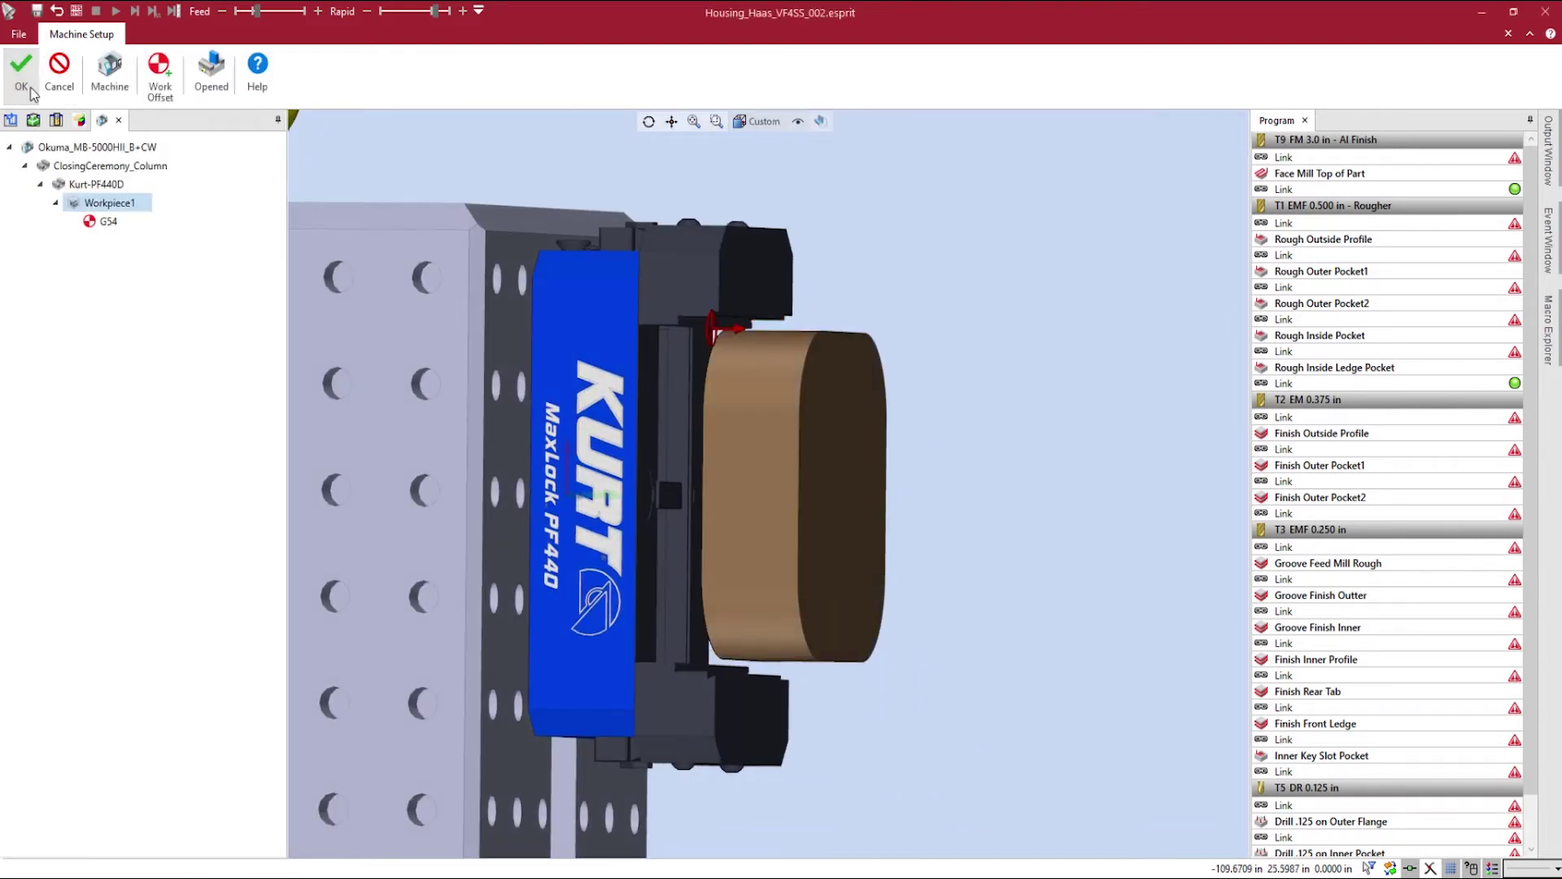
click(211, 91)
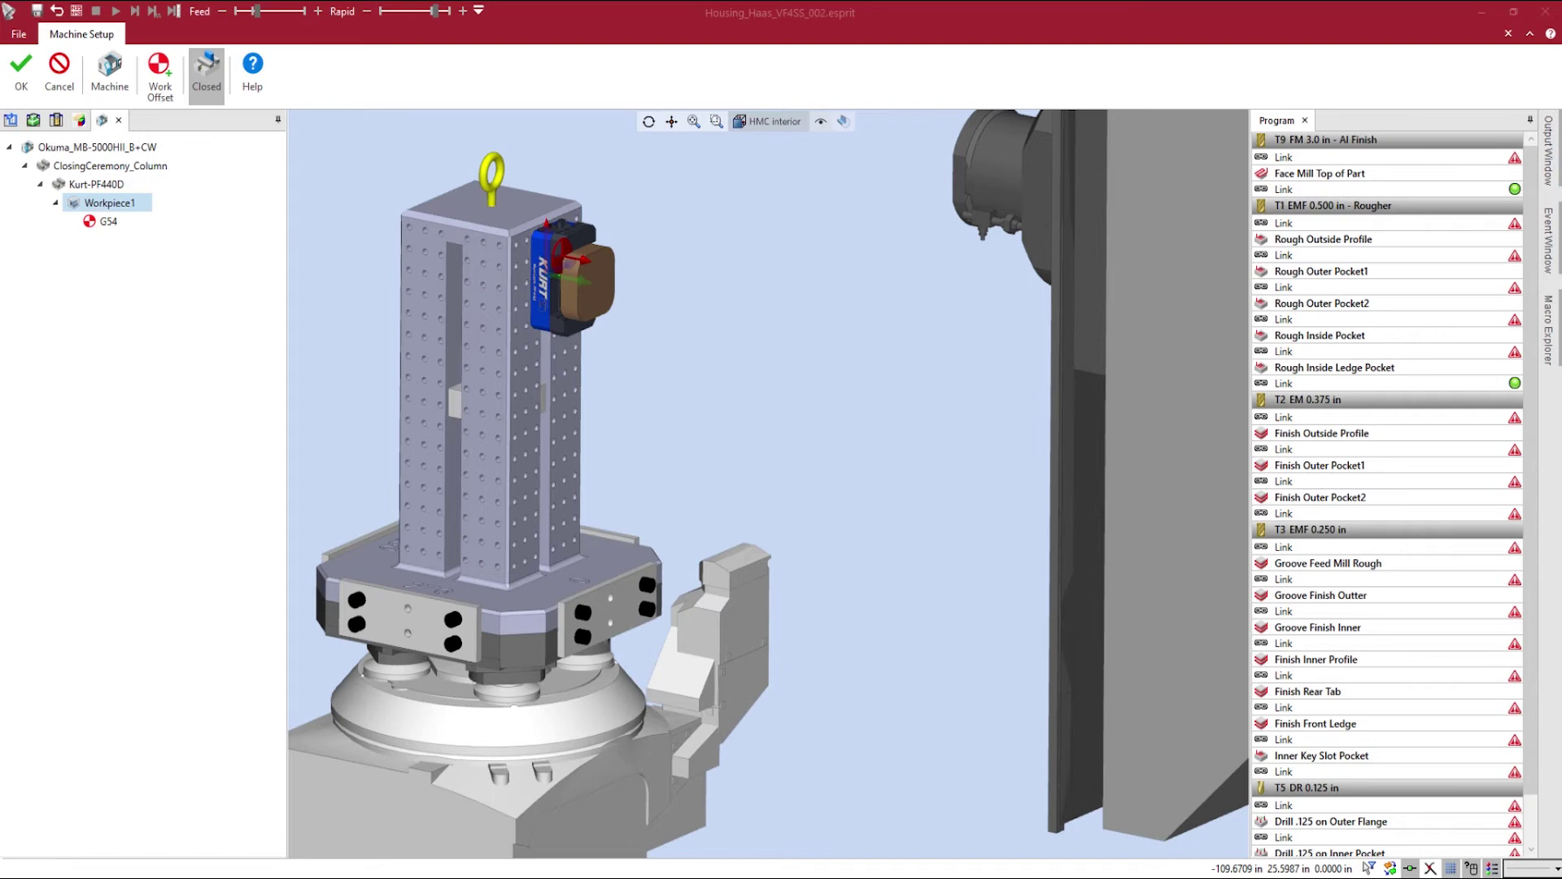
Copy the Kurt-PF440D vise and paste it at B0, B90, B180 and B270 Bottom
right_click(97, 187)
click(157, 254)
right_click(122, 167)
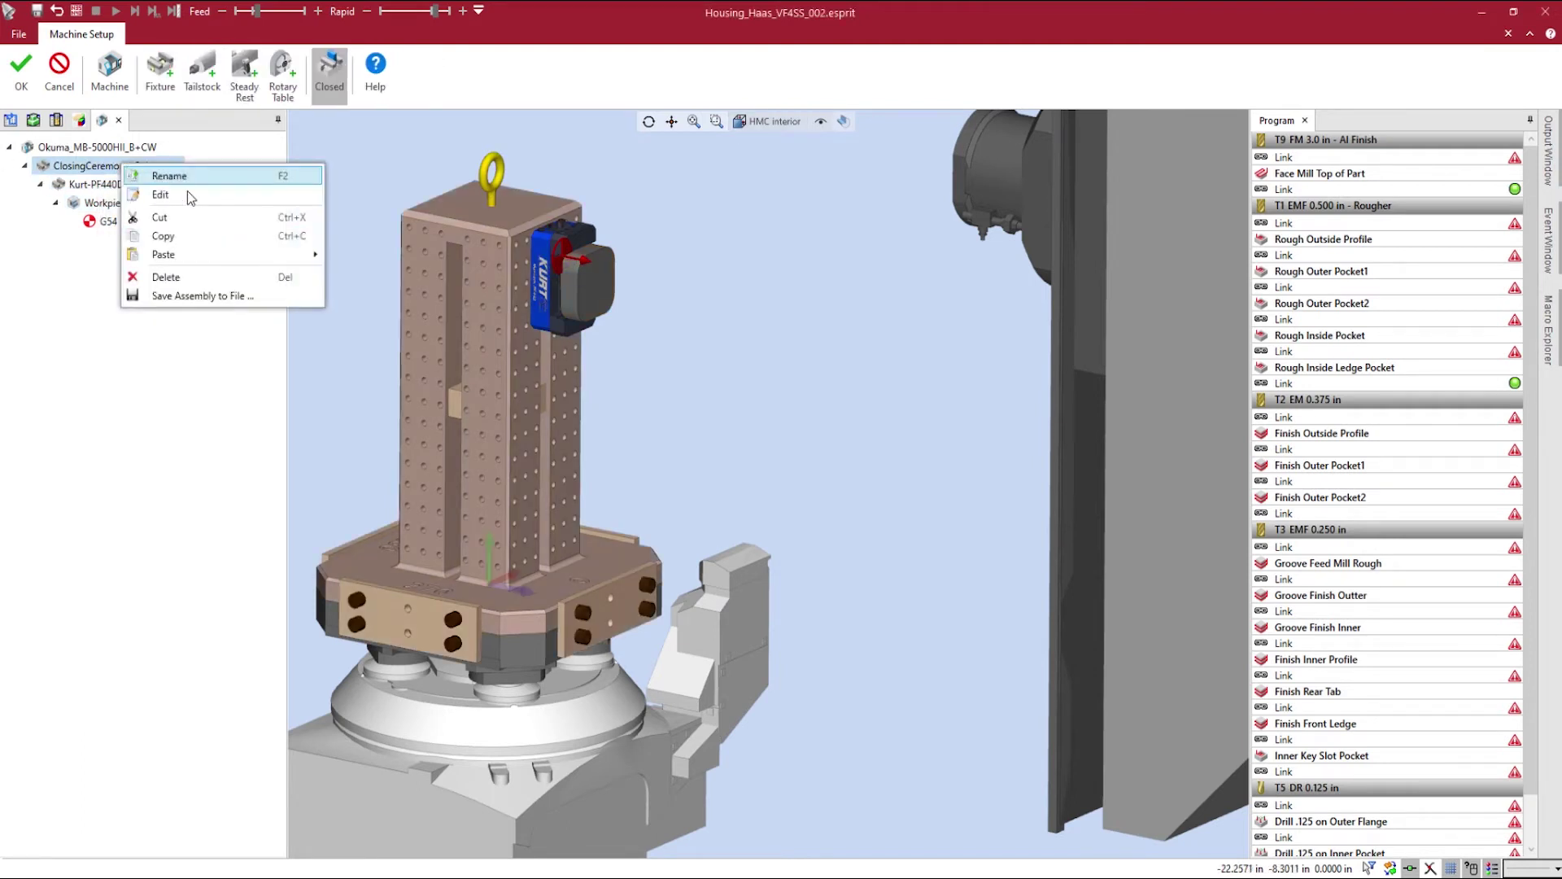
mouse_move(212, 255)
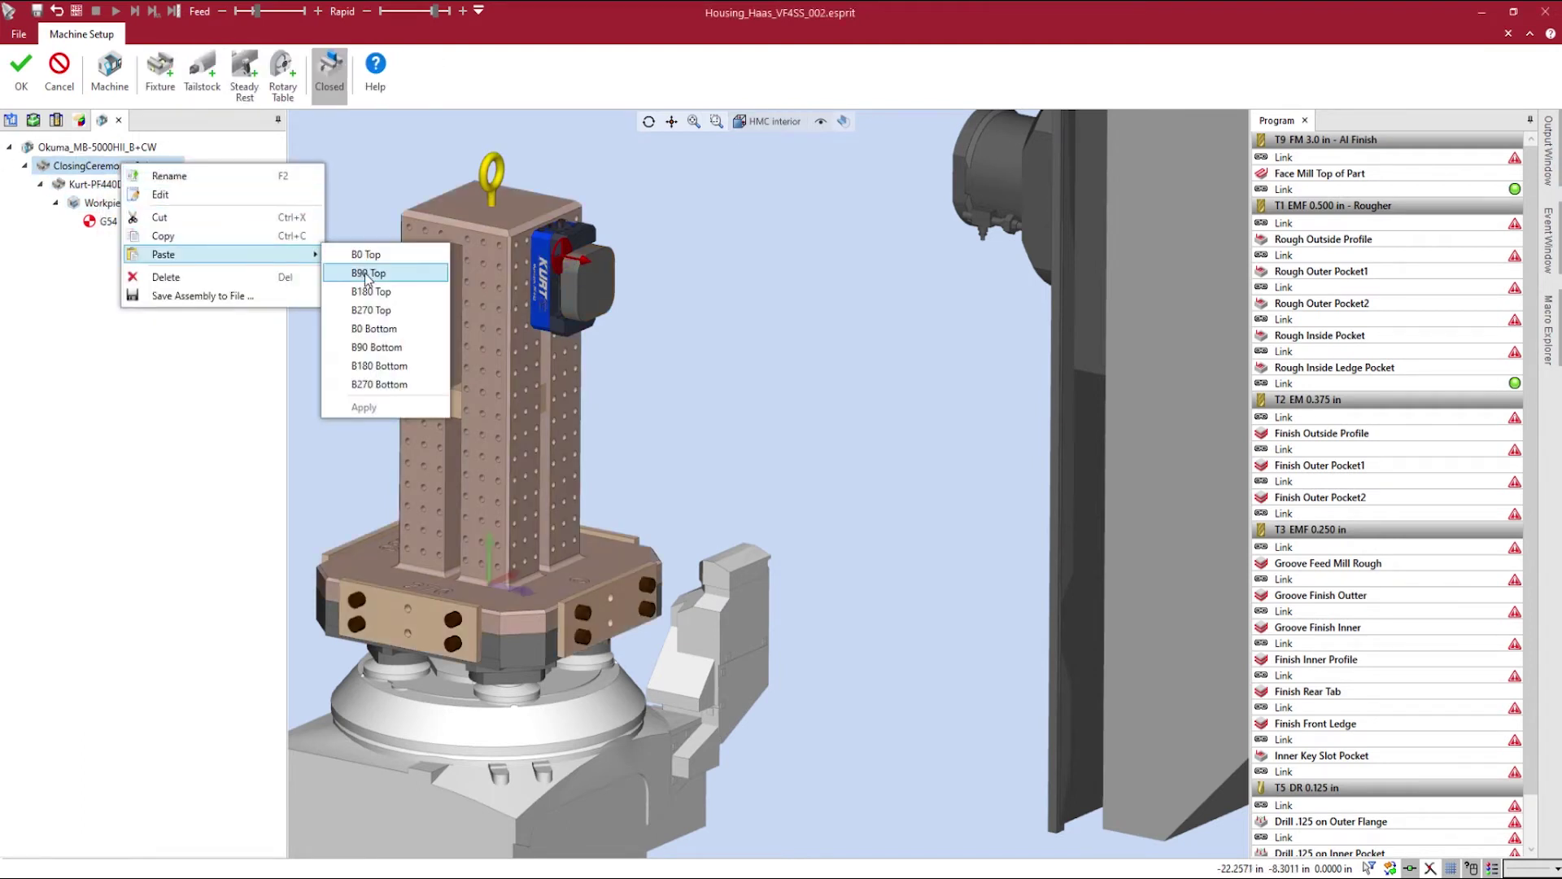
click(379, 329)
click(383, 347)
click(382, 366)
click(382, 384)
click(364, 407)
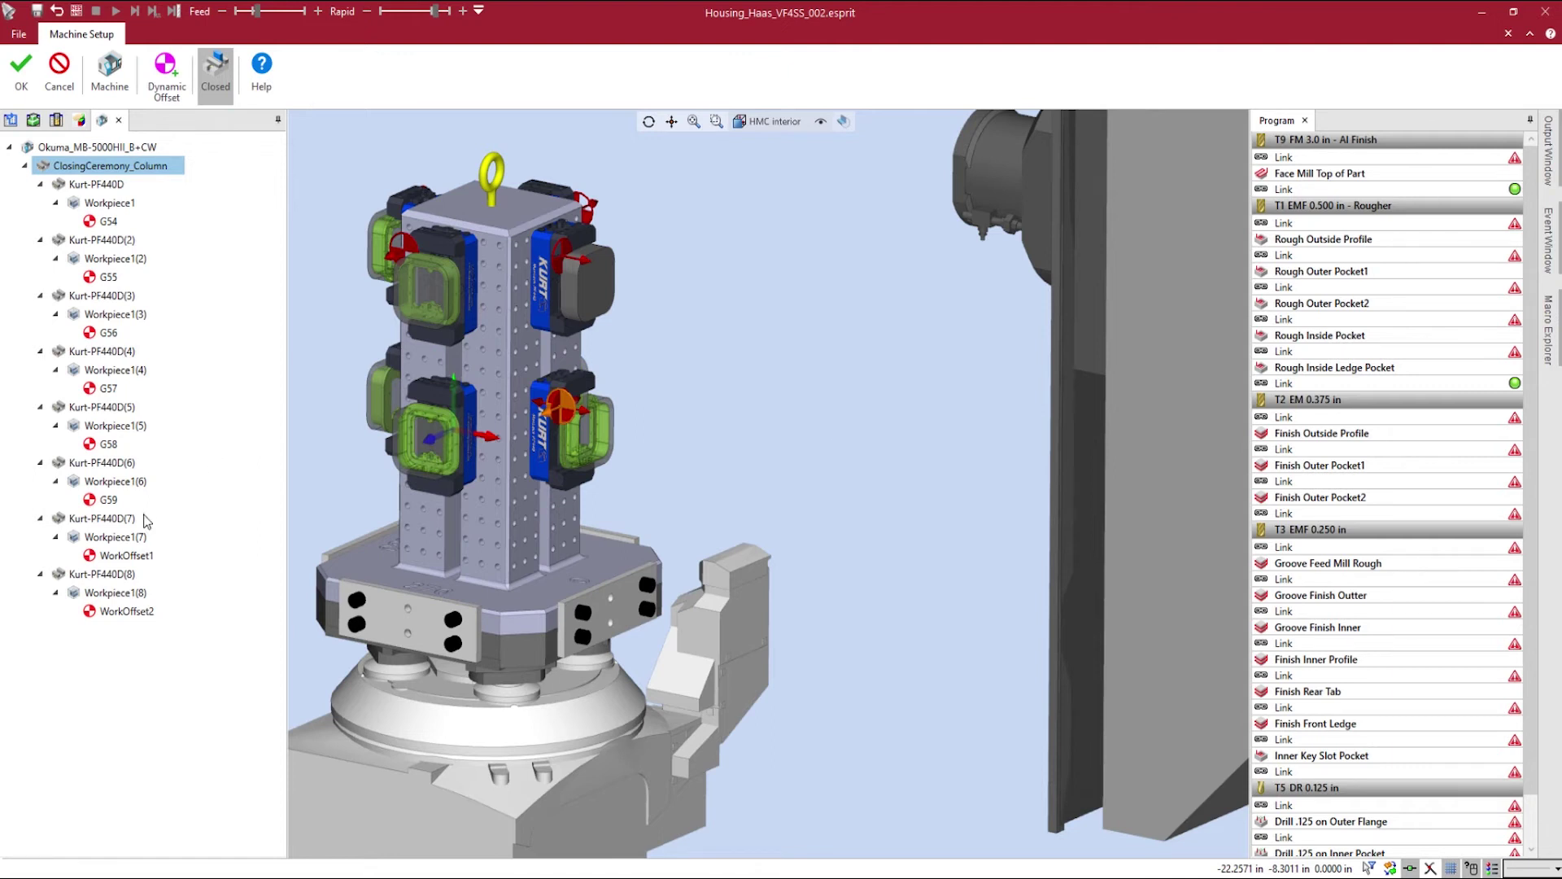
Change WorkOffset1 to an Extended offset (Extended P1)
double_click(138, 556)
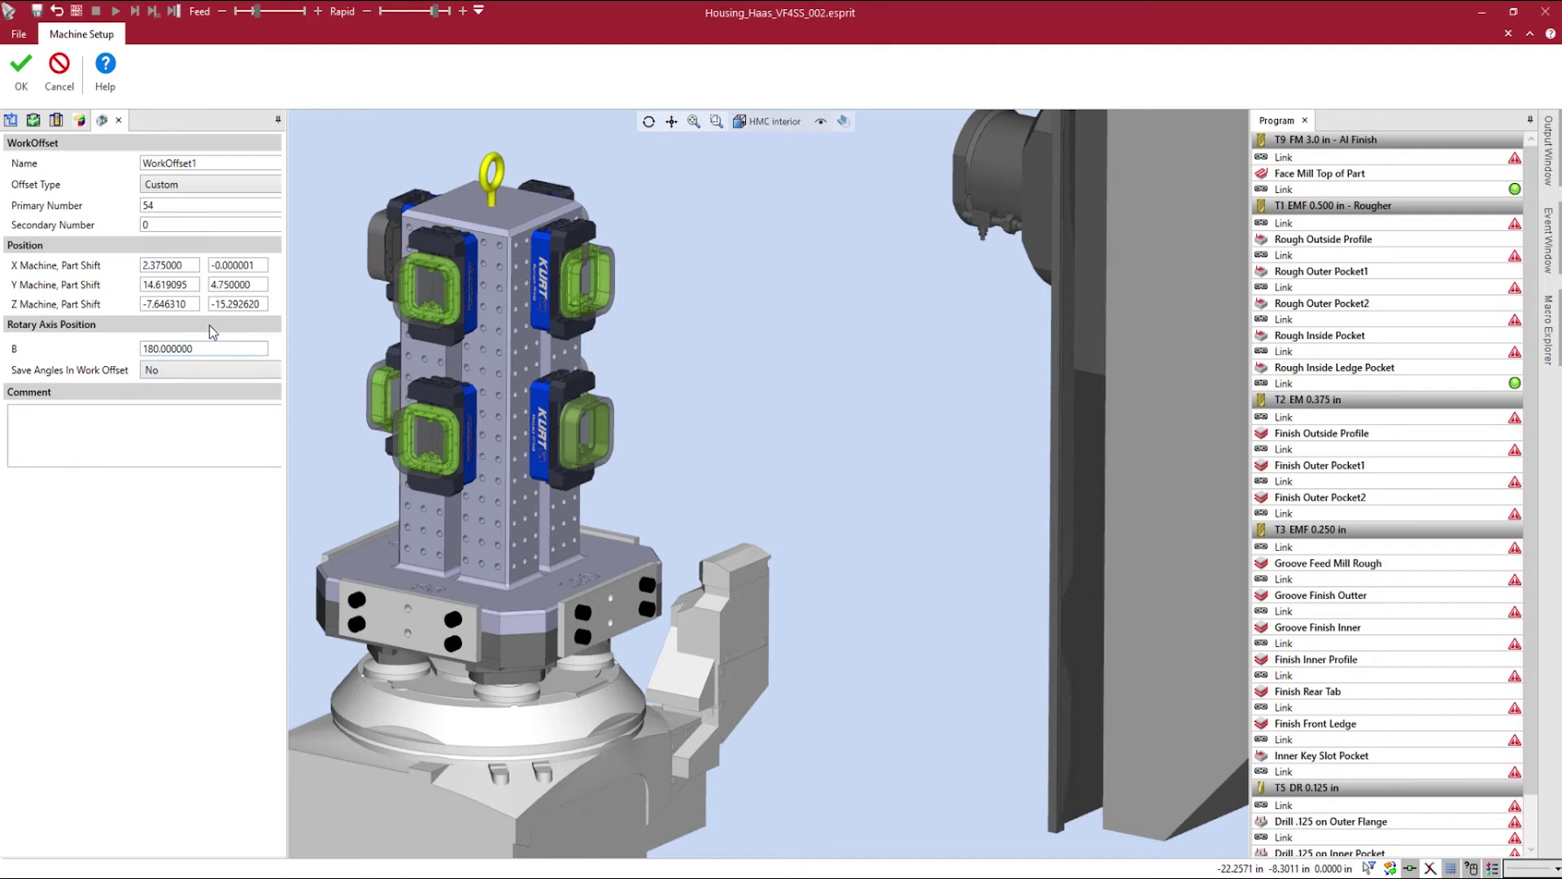
click(200, 187)
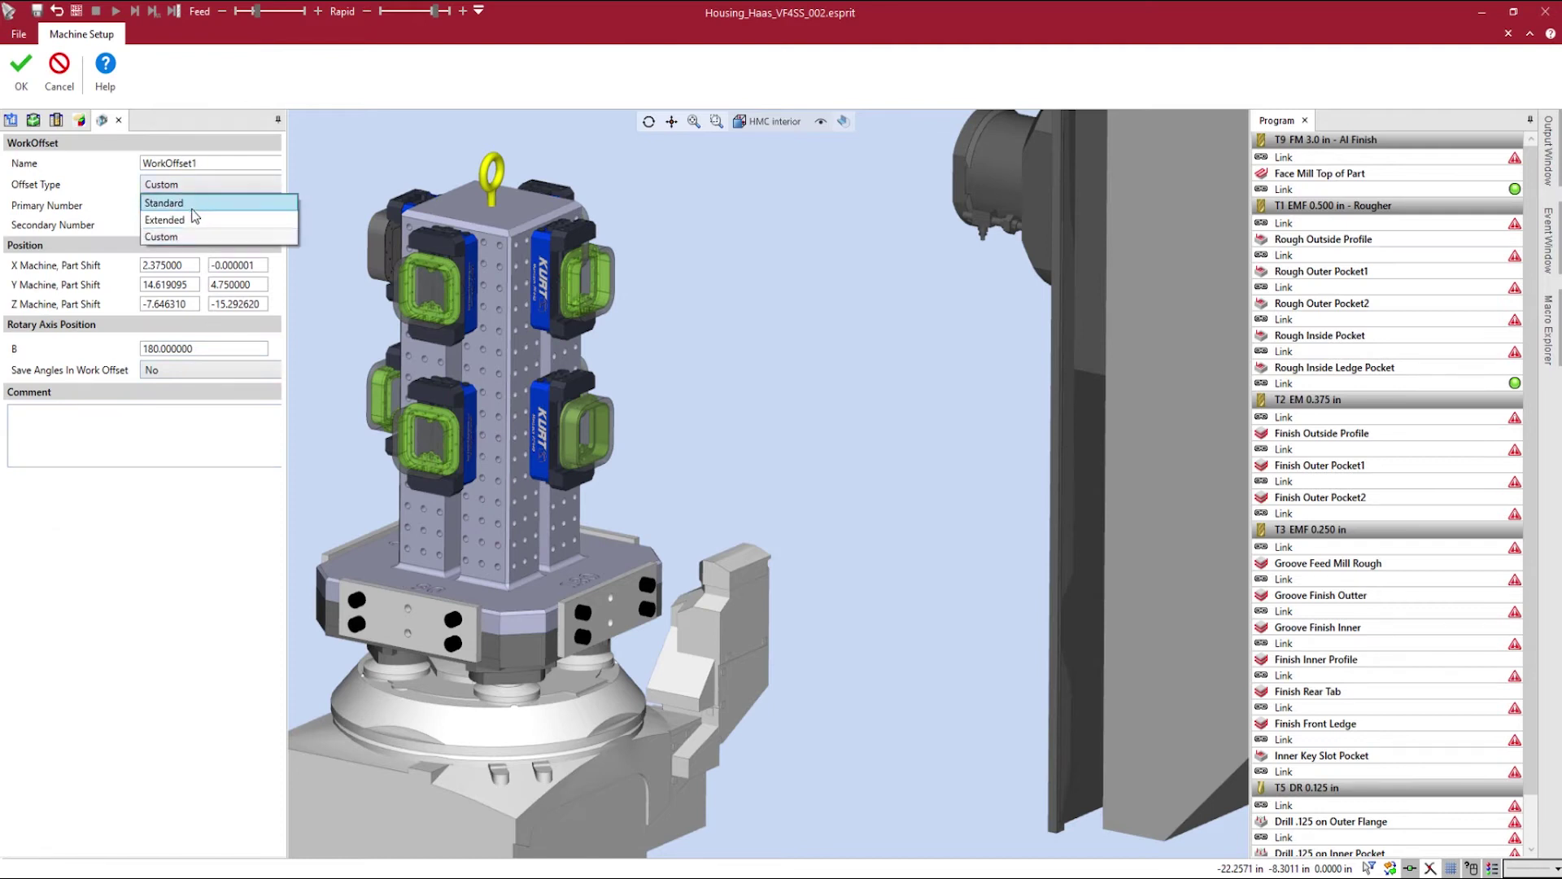
click(193, 218)
click(23, 81)
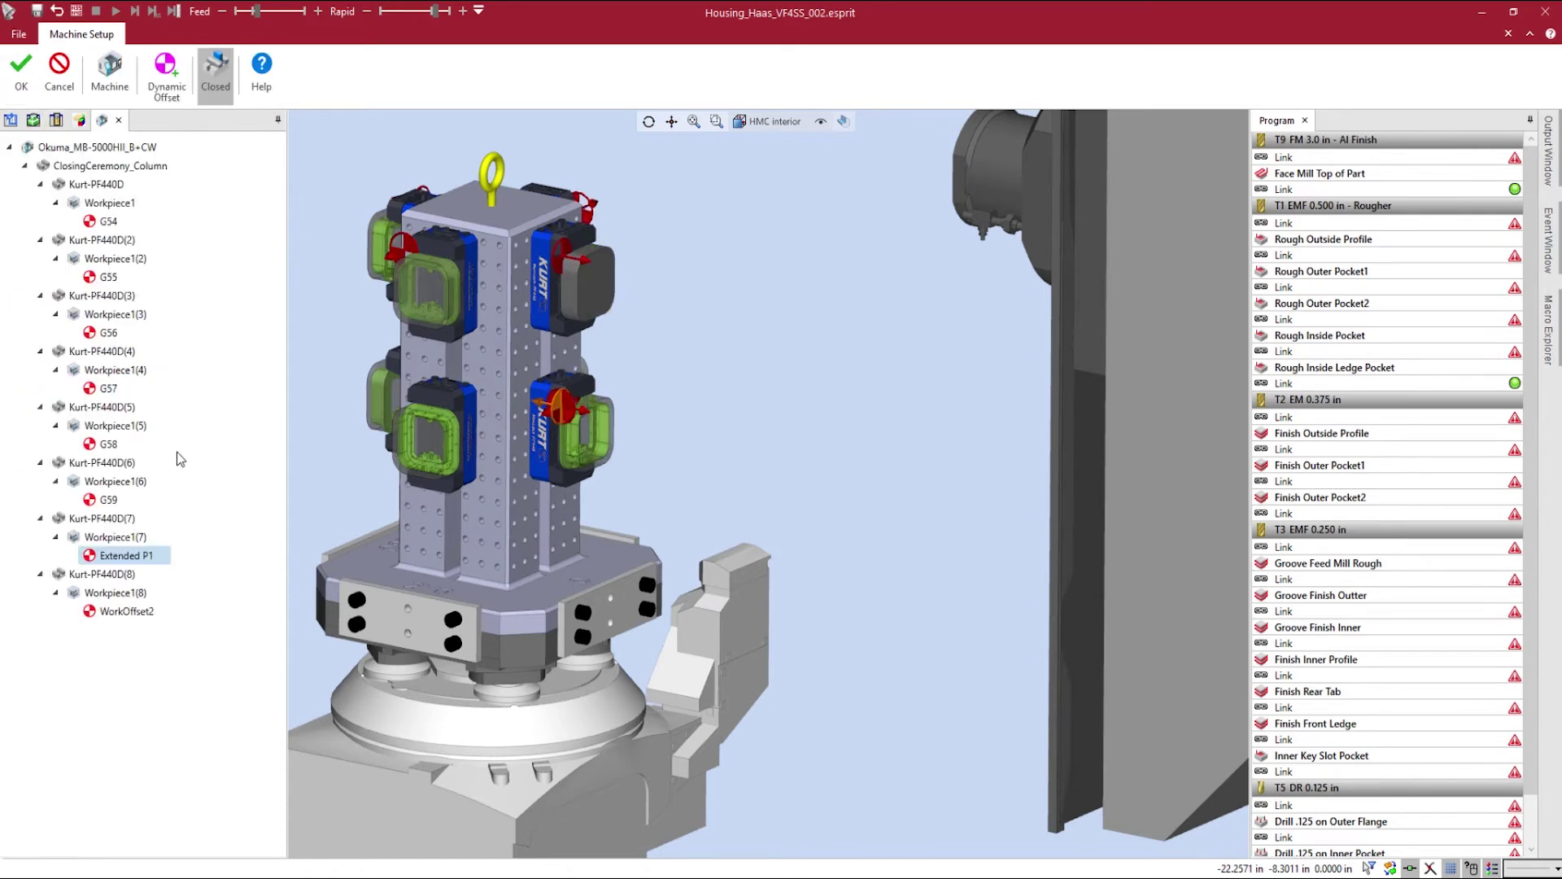
Change WorkOffset2 to an Extended offset (Extended P2) and apply the machine setup
double_click(145, 612)
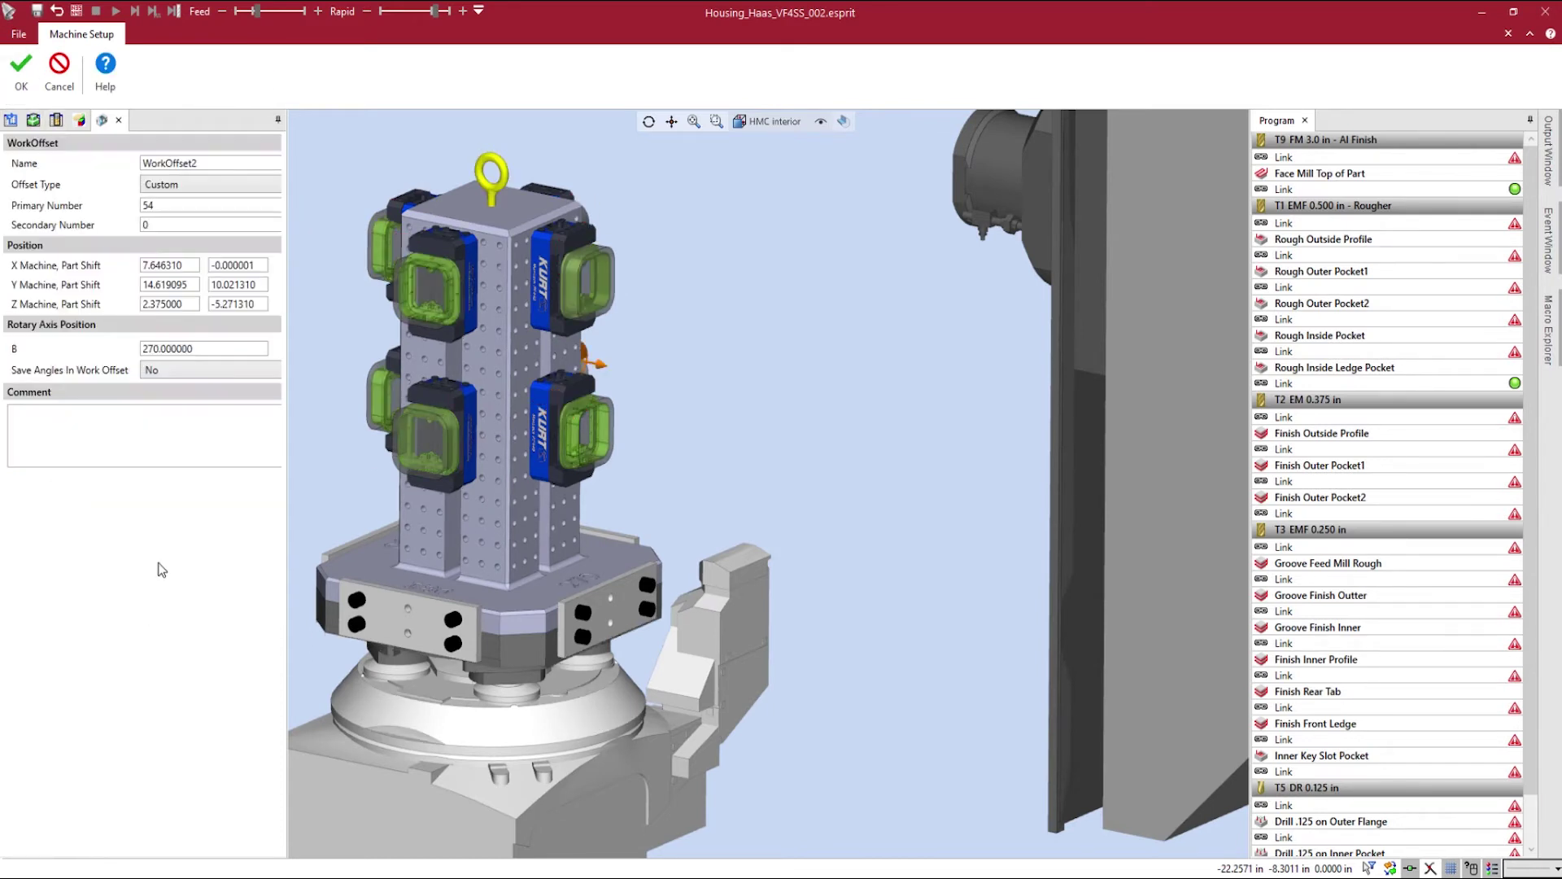
click(220, 195)
click(218, 219)
click(26, 96)
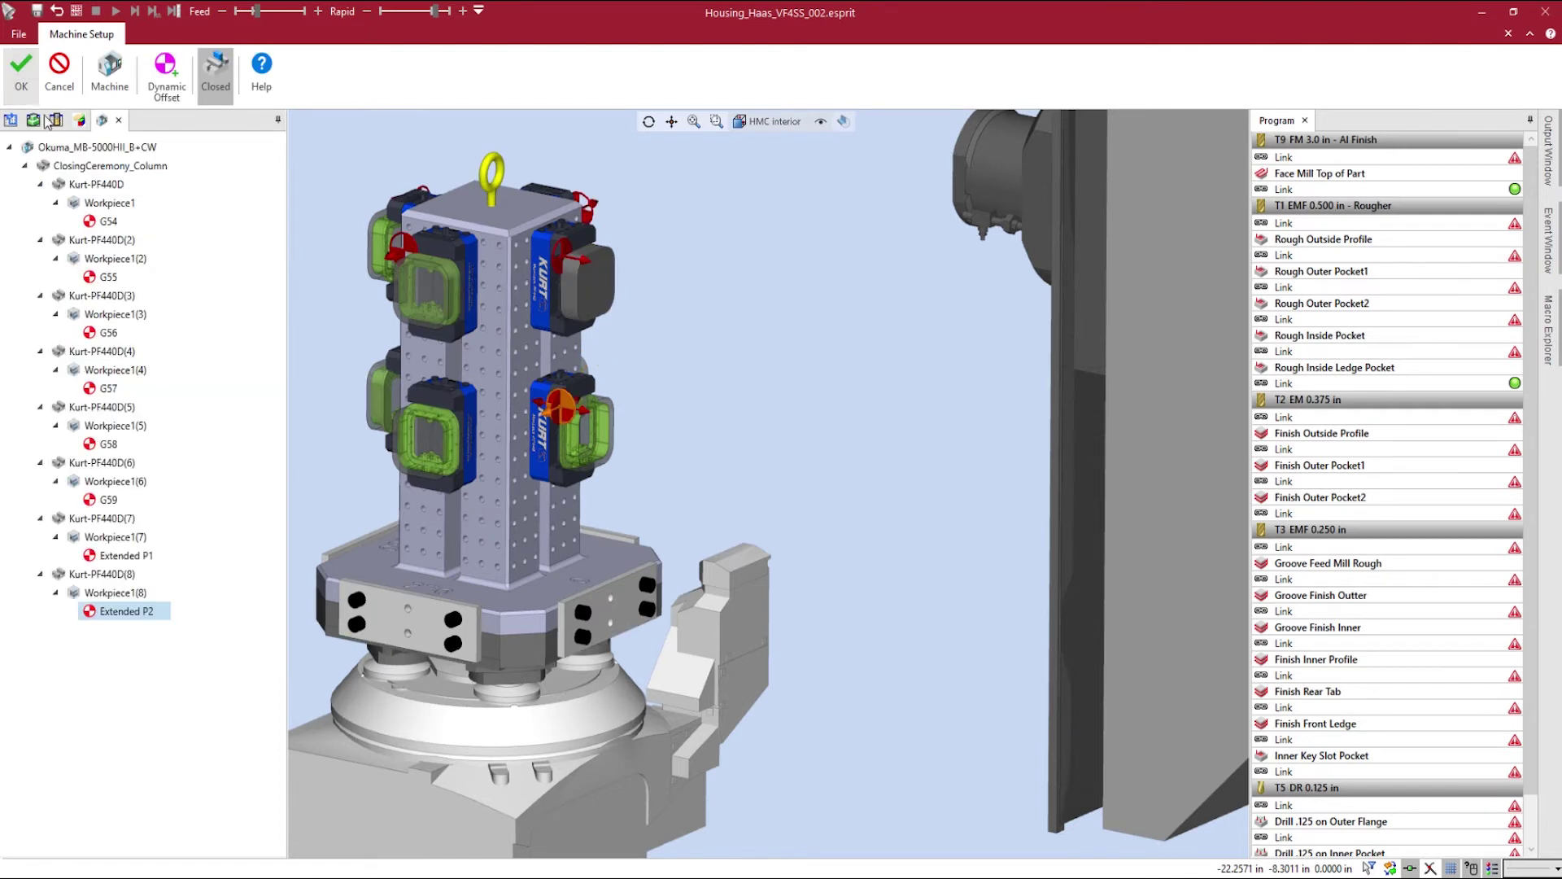
click(18, 81)
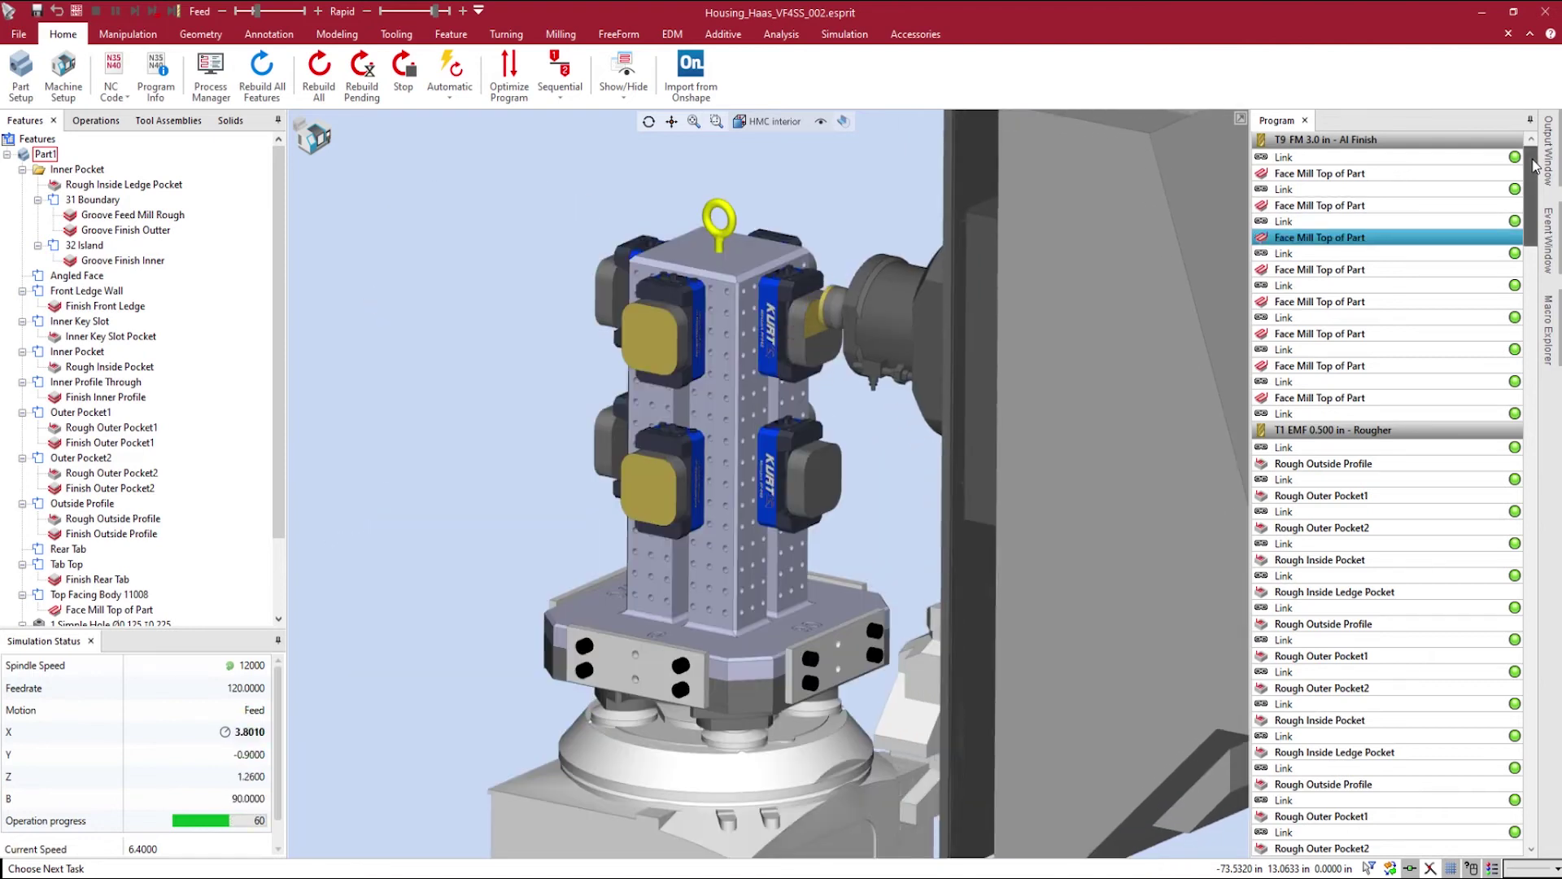
Watch the simulation face-mill the parts while indexing to B90 and B180, then stop it
drag(1534, 166, 1535, 176)
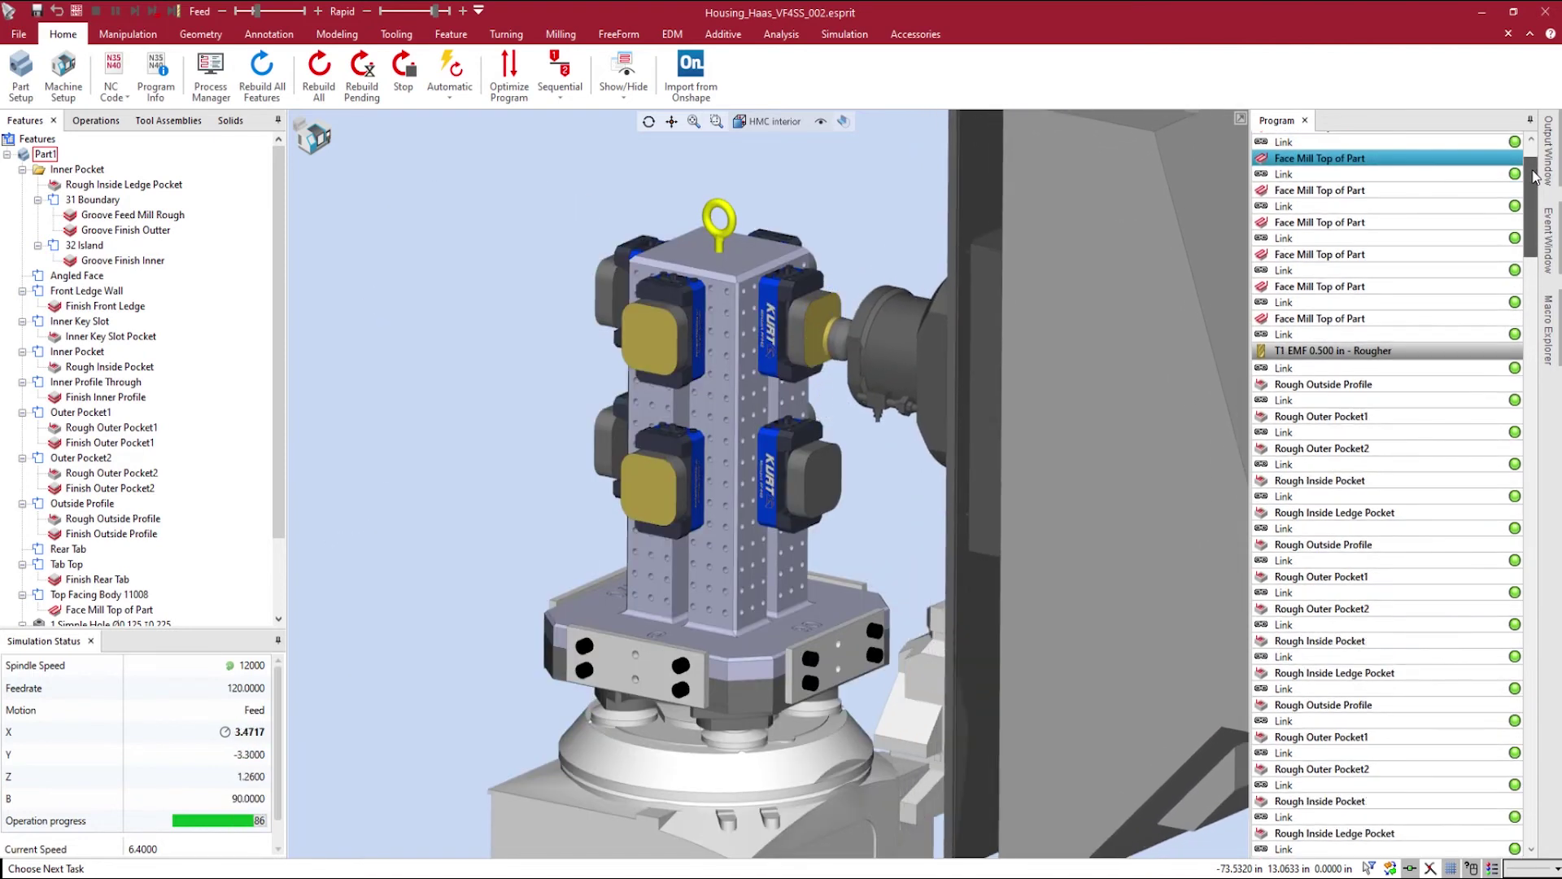
scroll(1534, 177, up, 2)
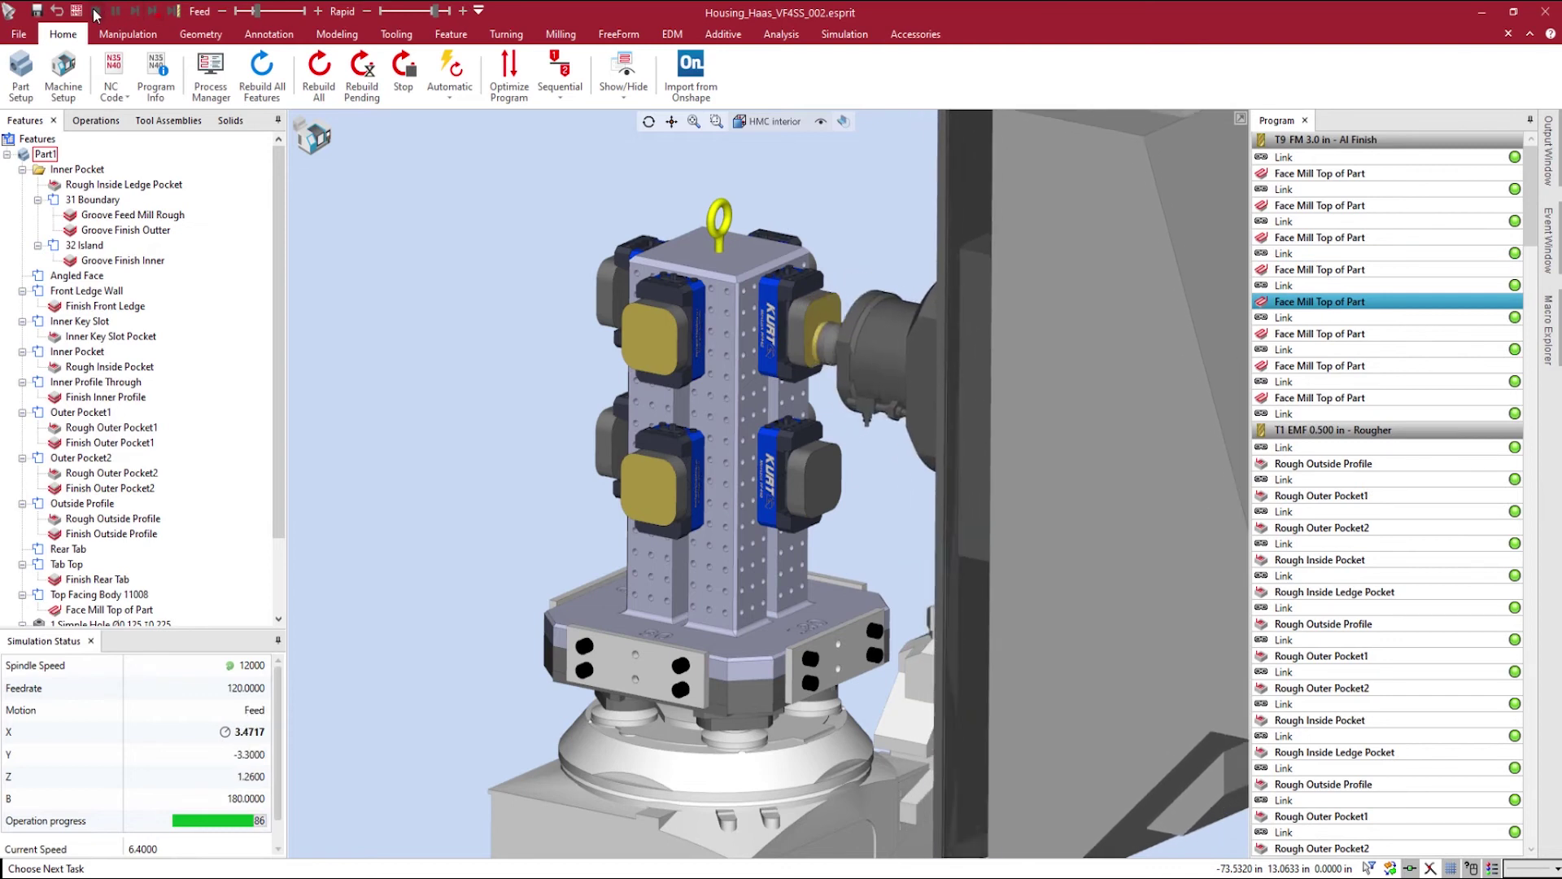
click(34, 10)
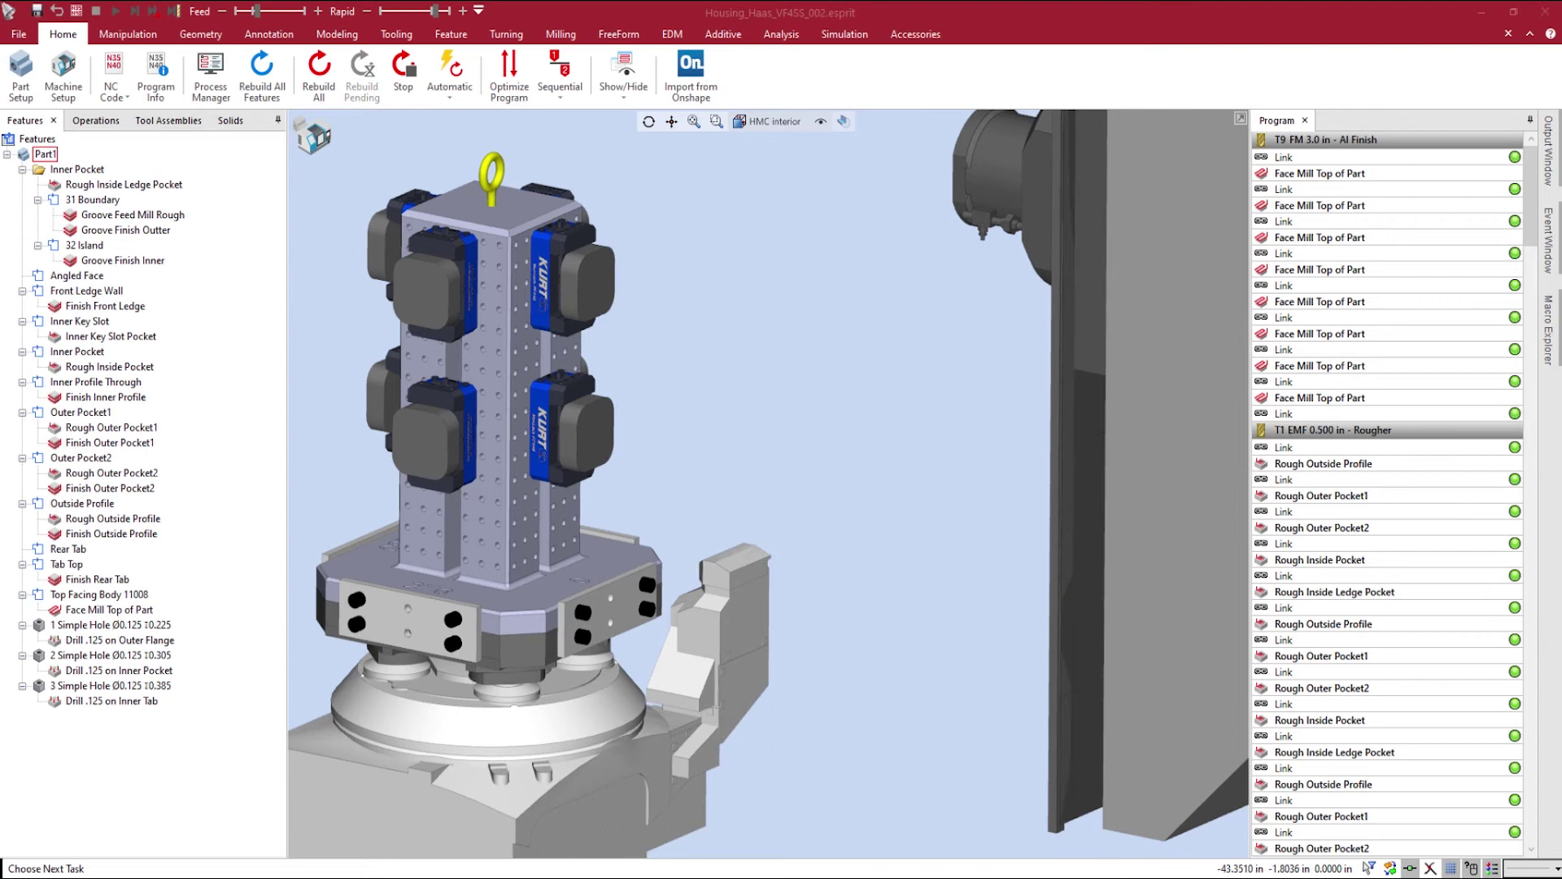
Load the OKUMA MU-6300V machine file in place of the MB-5000HII definition
click(64, 96)
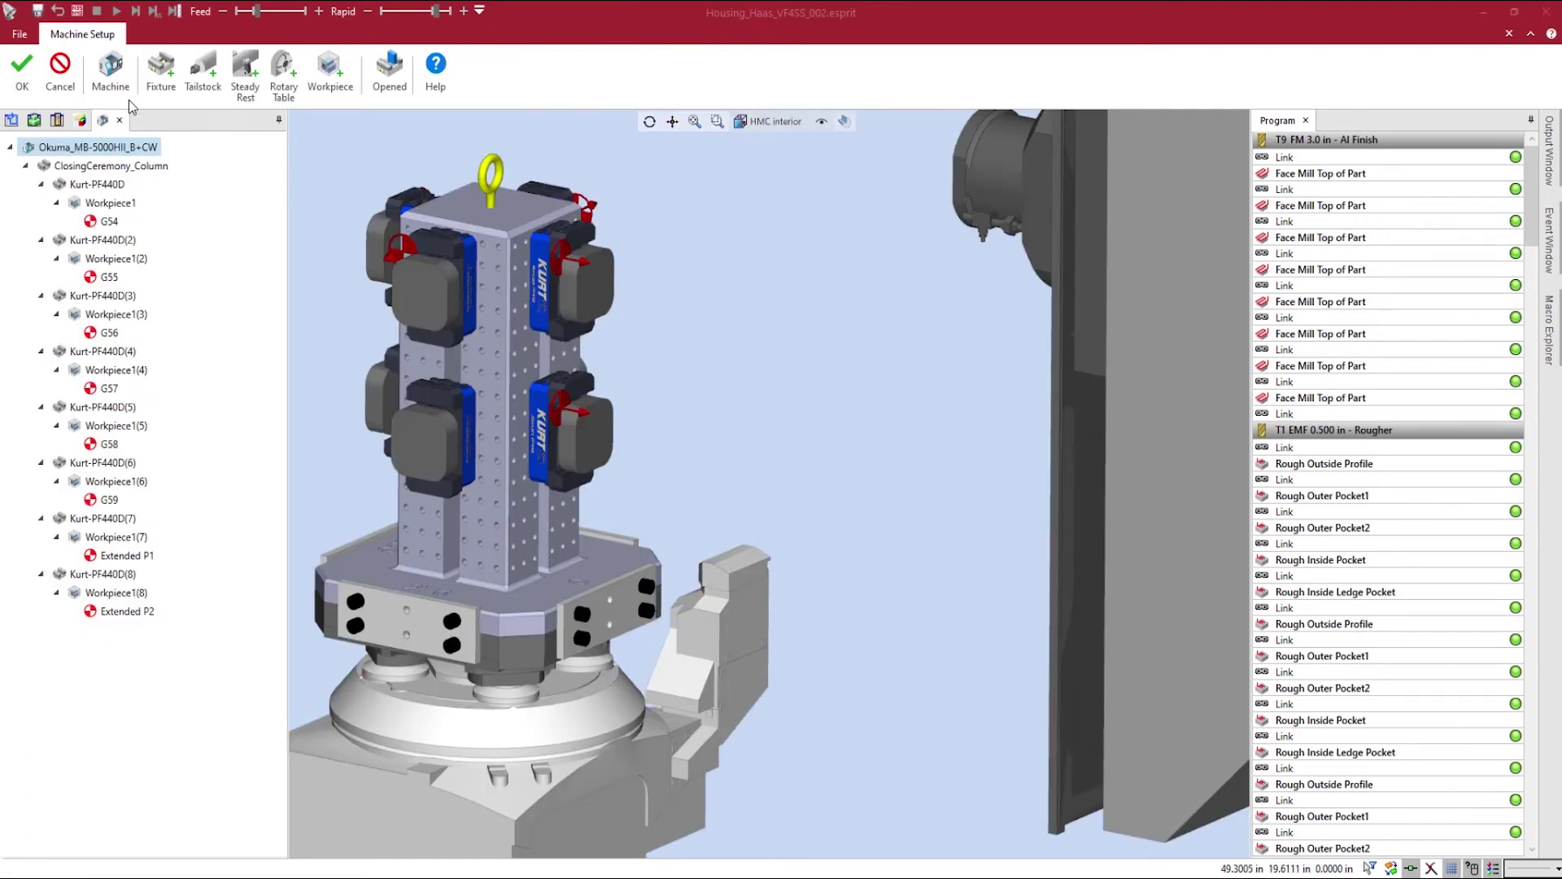
double_click(137, 146)
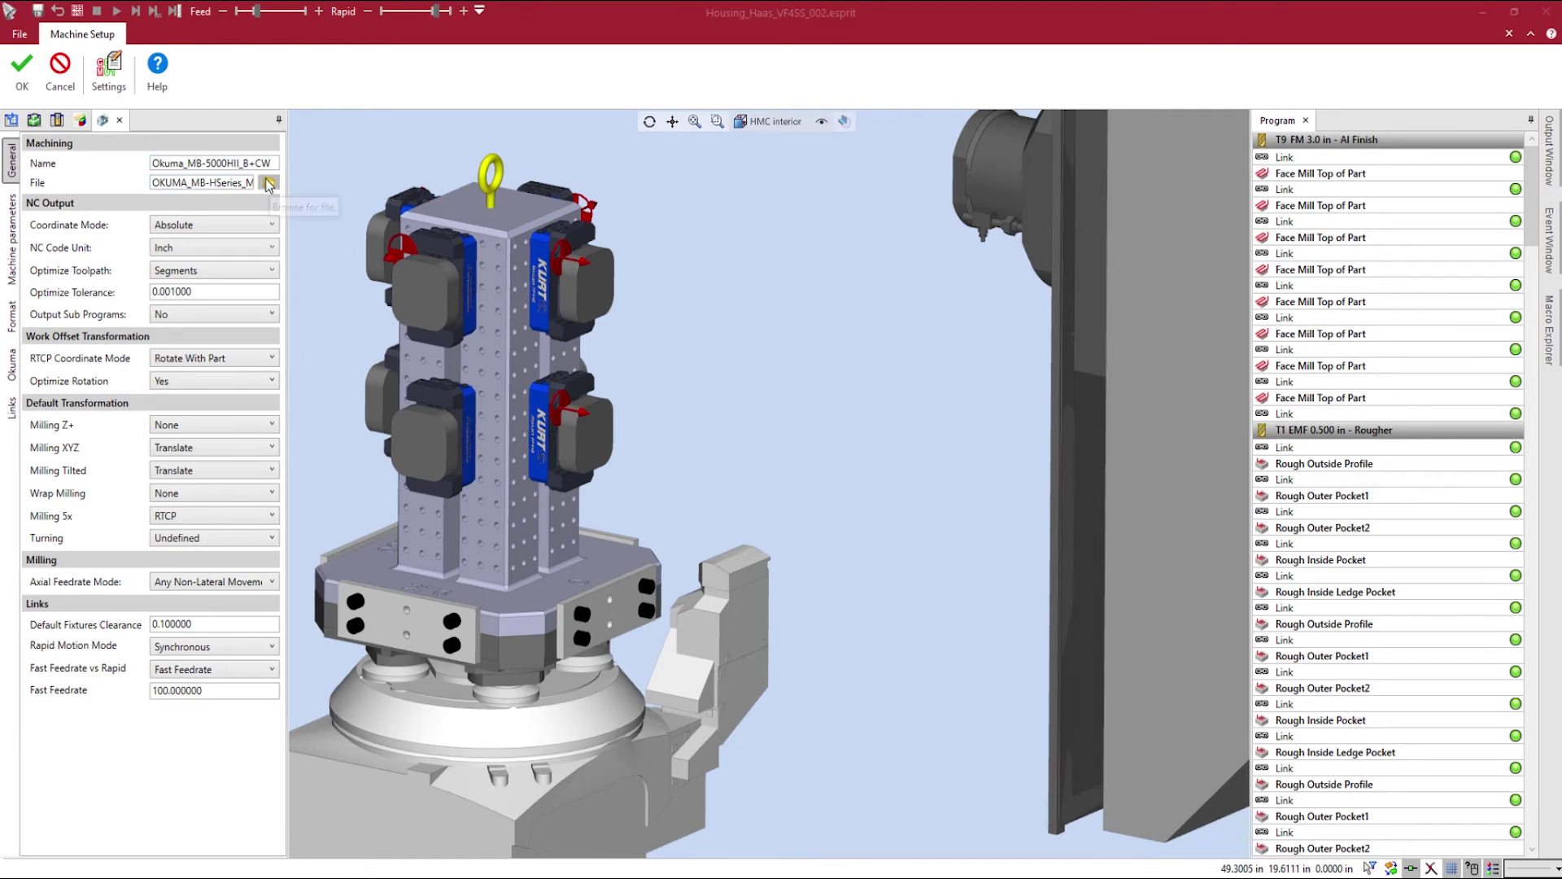
click(269, 184)
click(671, 285)
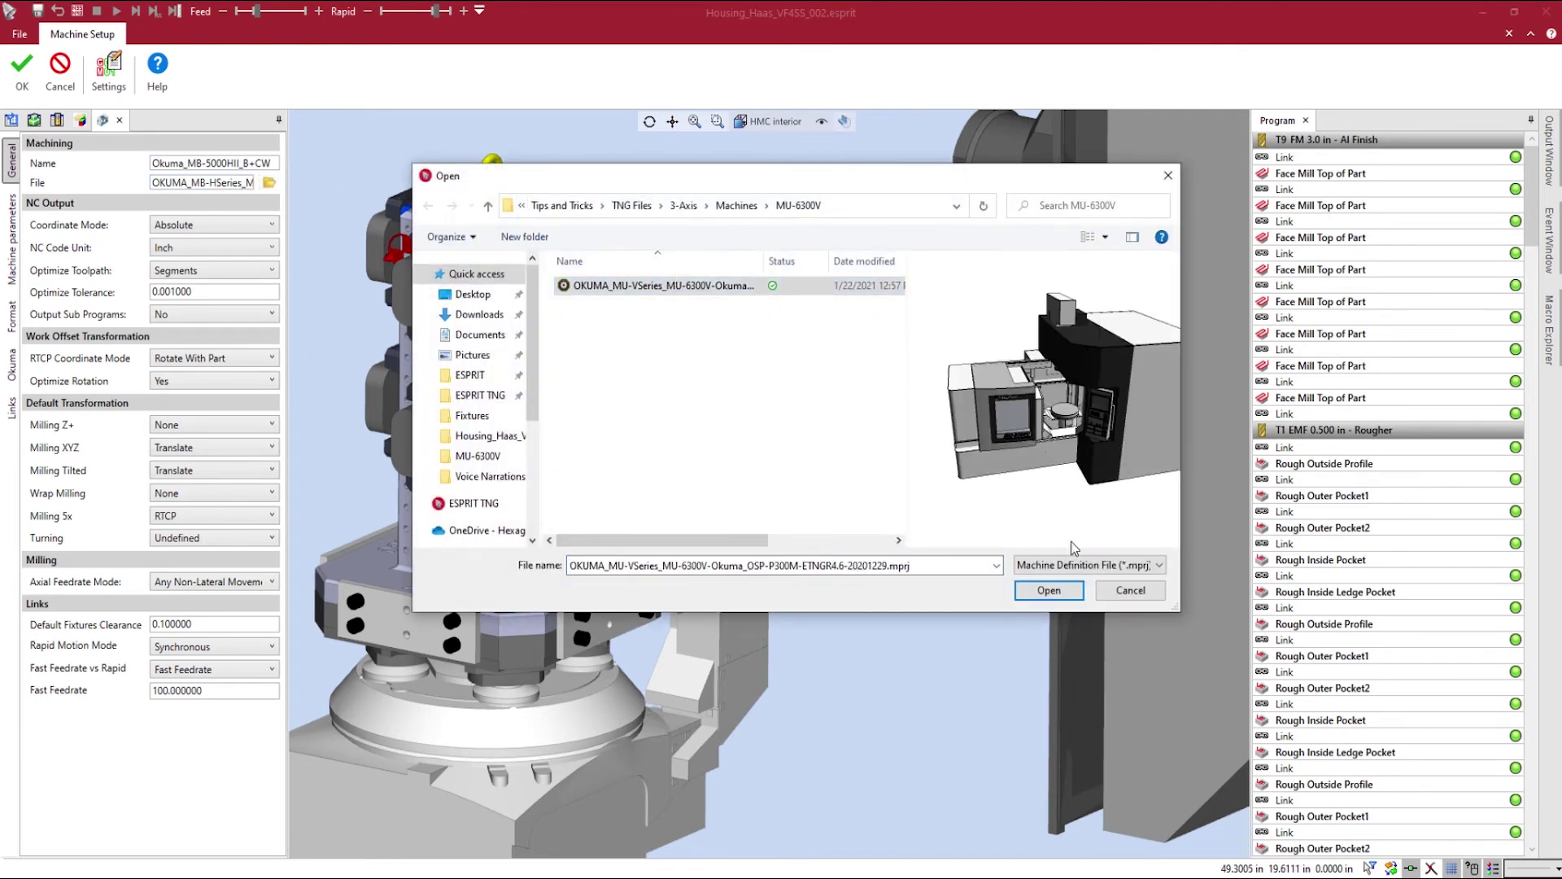
click(1070, 594)
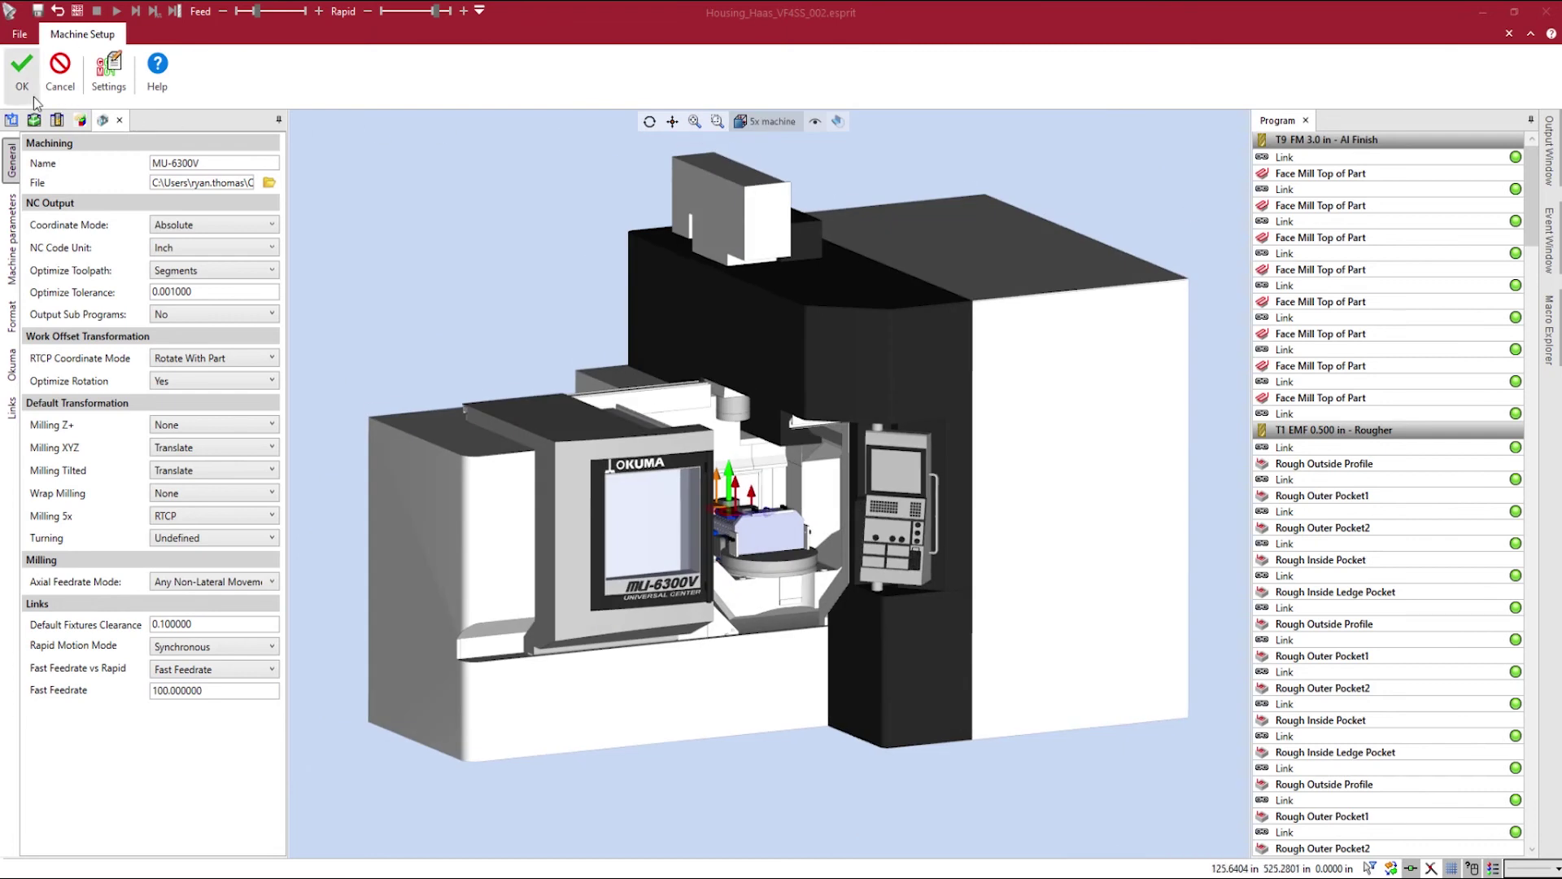
Confirm the new machine, then replace the column with the 5xPyramidCustom-470mmDia fixture
click(25, 81)
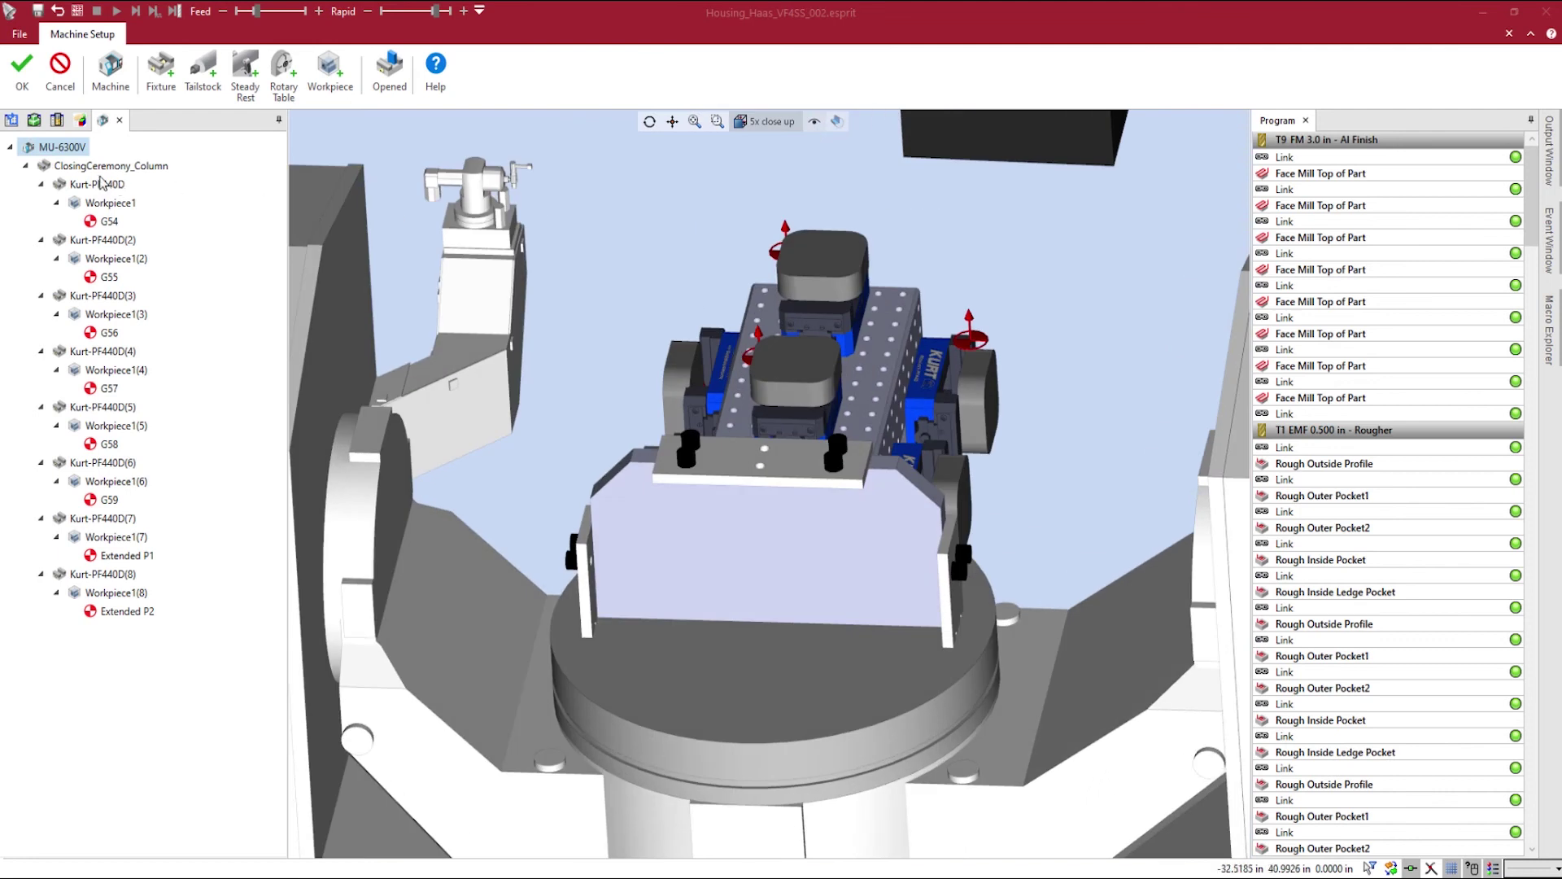
double_click(117, 167)
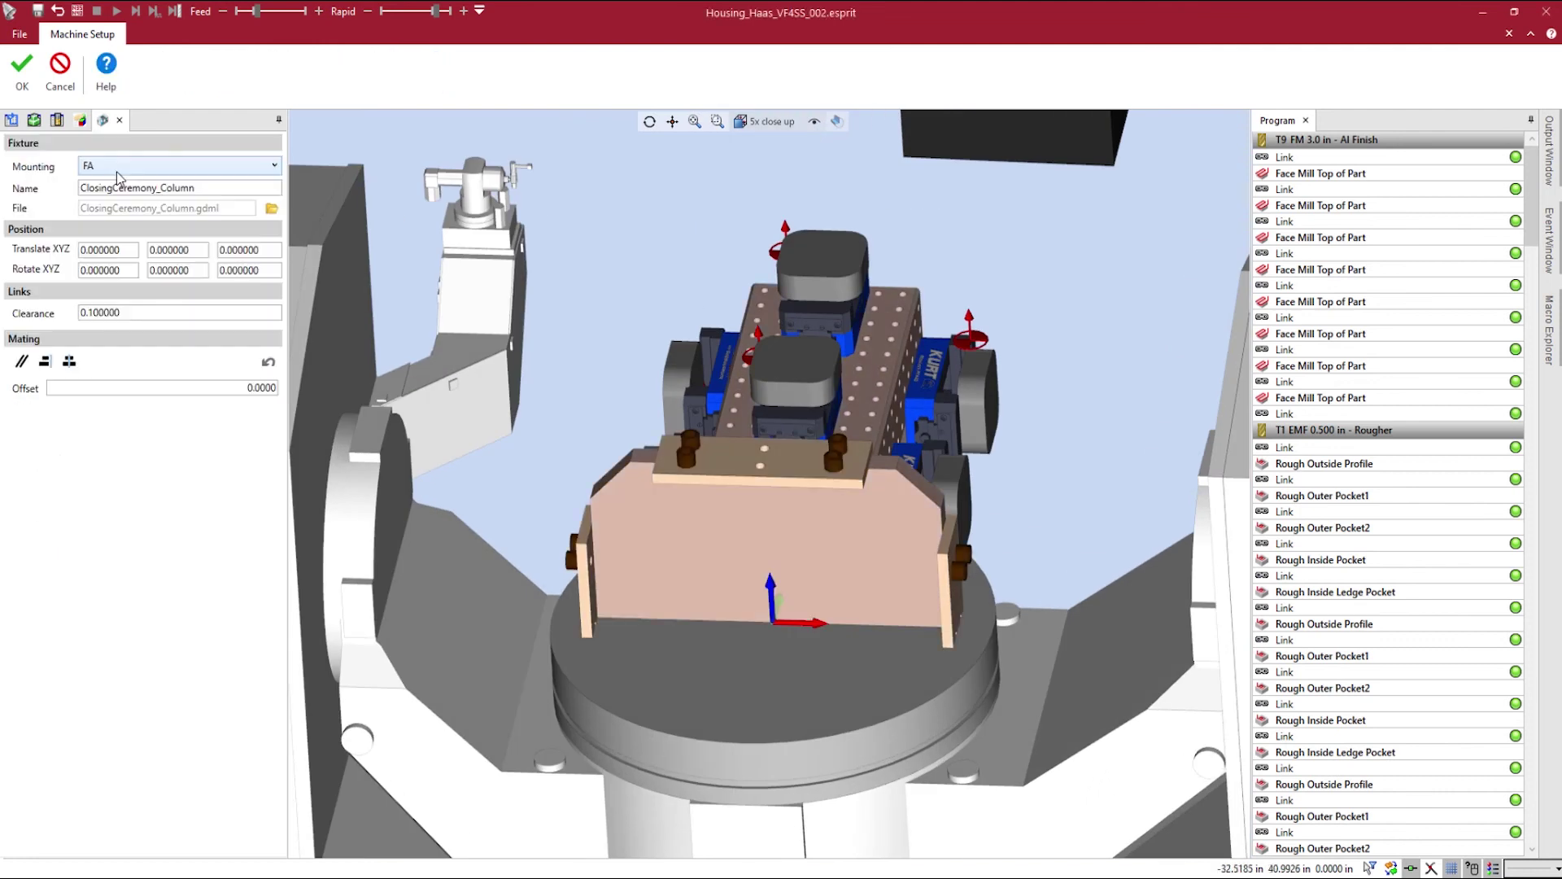
click(273, 210)
click(614, 285)
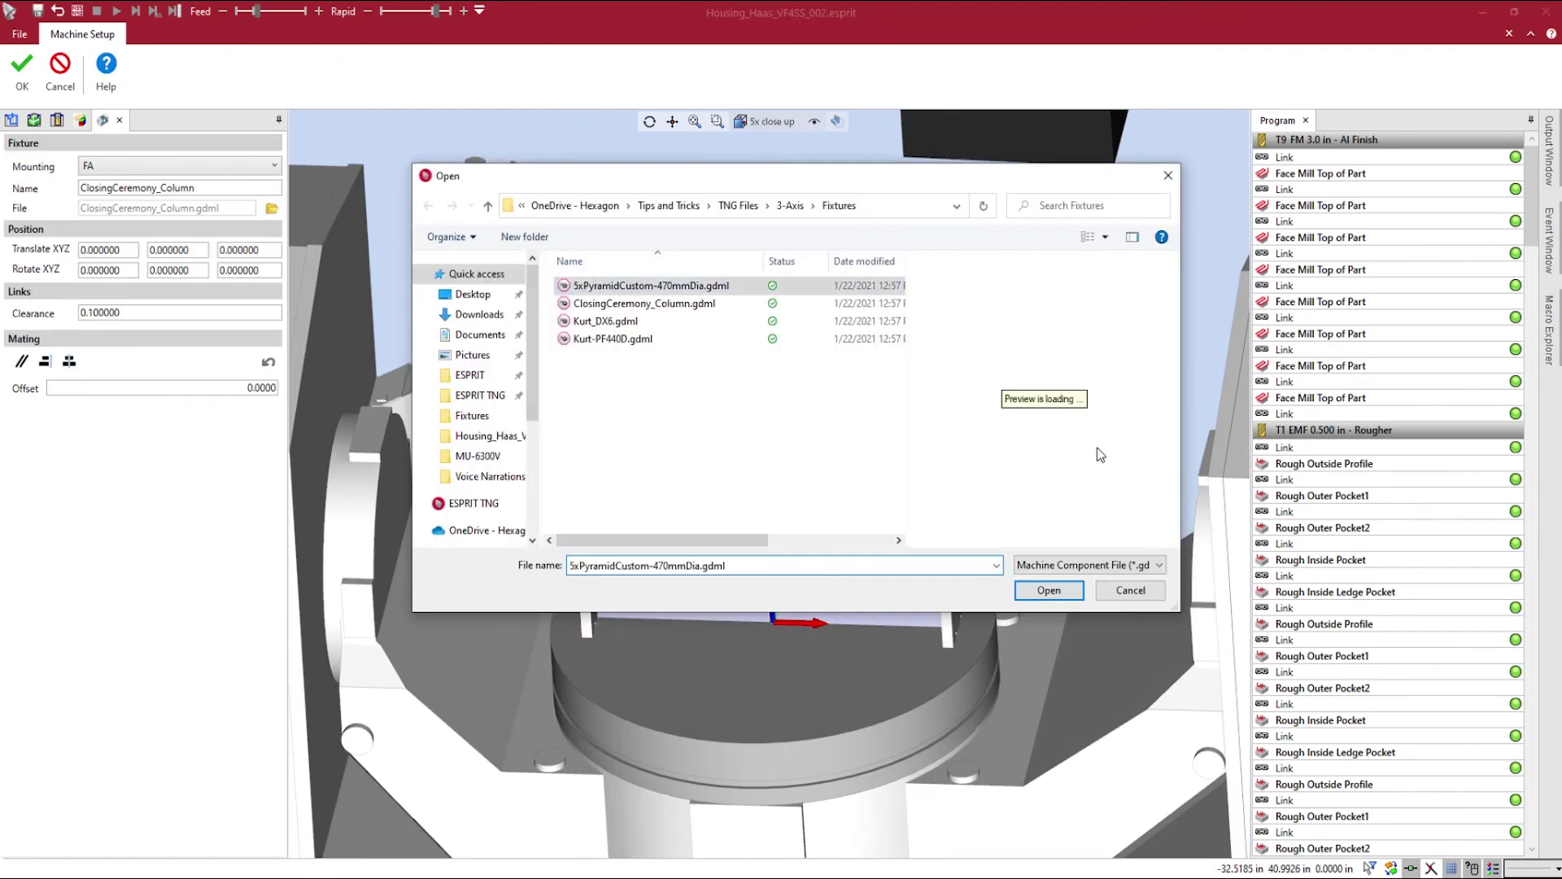
drag(1101, 437, 1064, 544)
click(1049, 587)
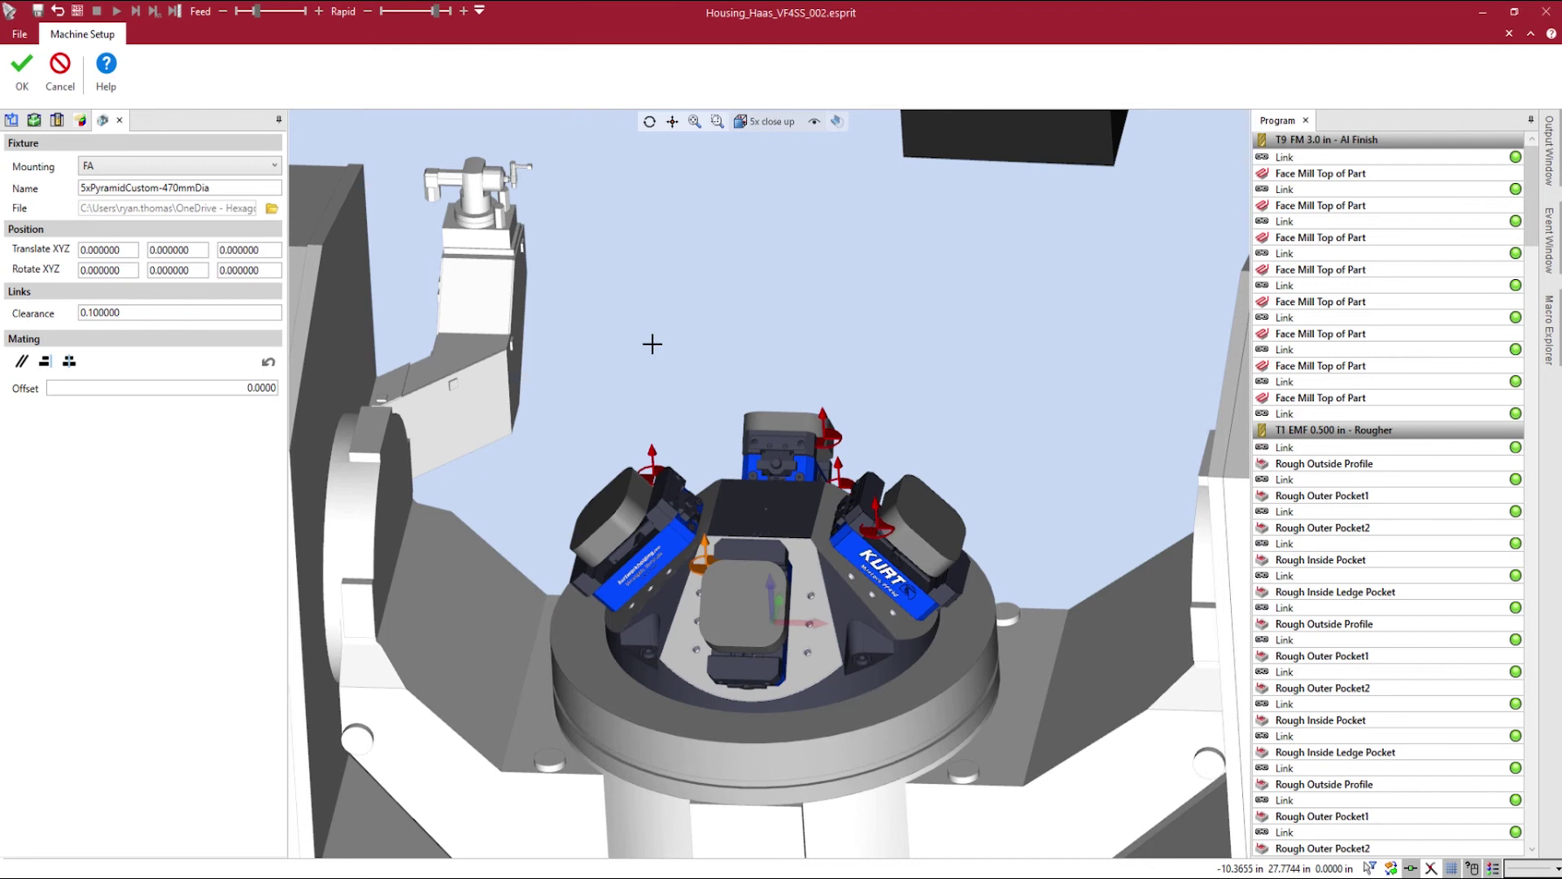
click(45, 88)
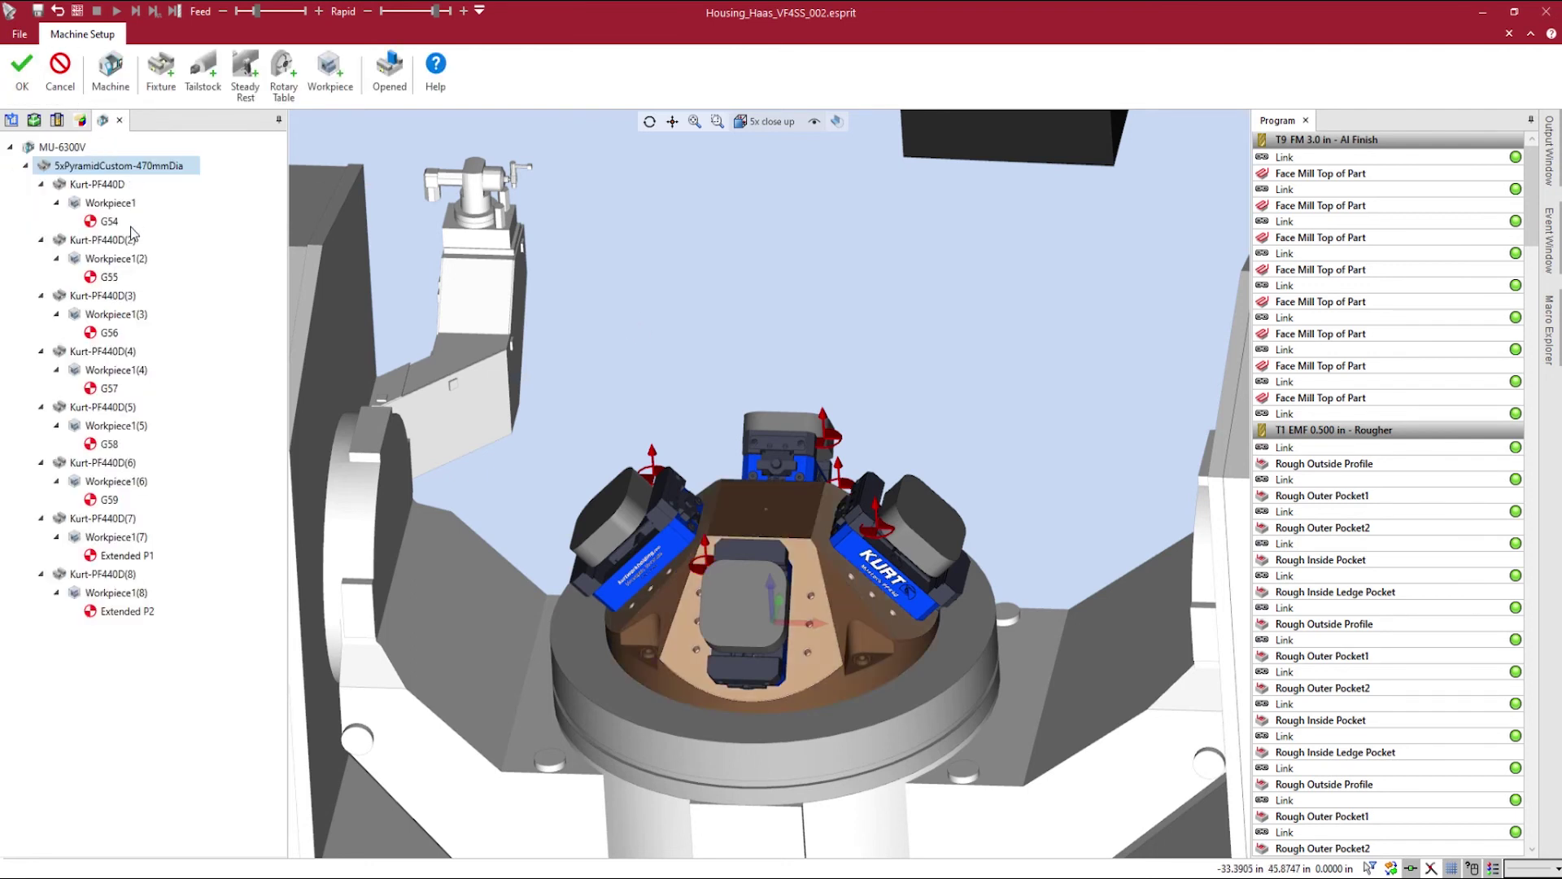
Delete the extra vises Kurt-PF440D(5) through Kurt-PF440D(8)
click(117, 406)
key(Delete)
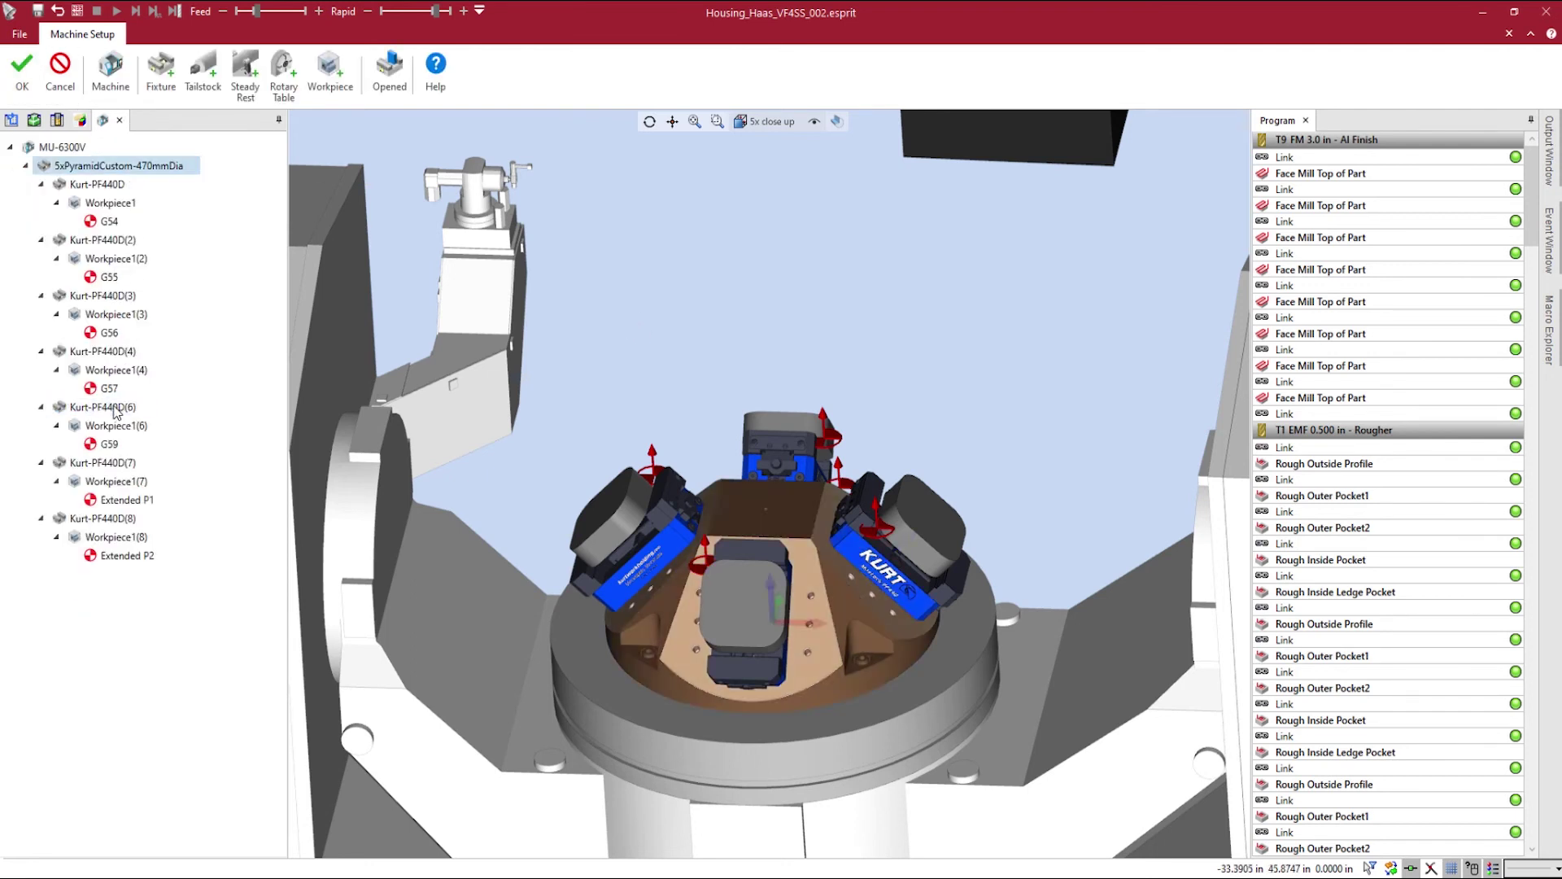
click(116, 407)
key(Delete)
click(116, 406)
key(Delete)
click(116, 407)
key(Delete)
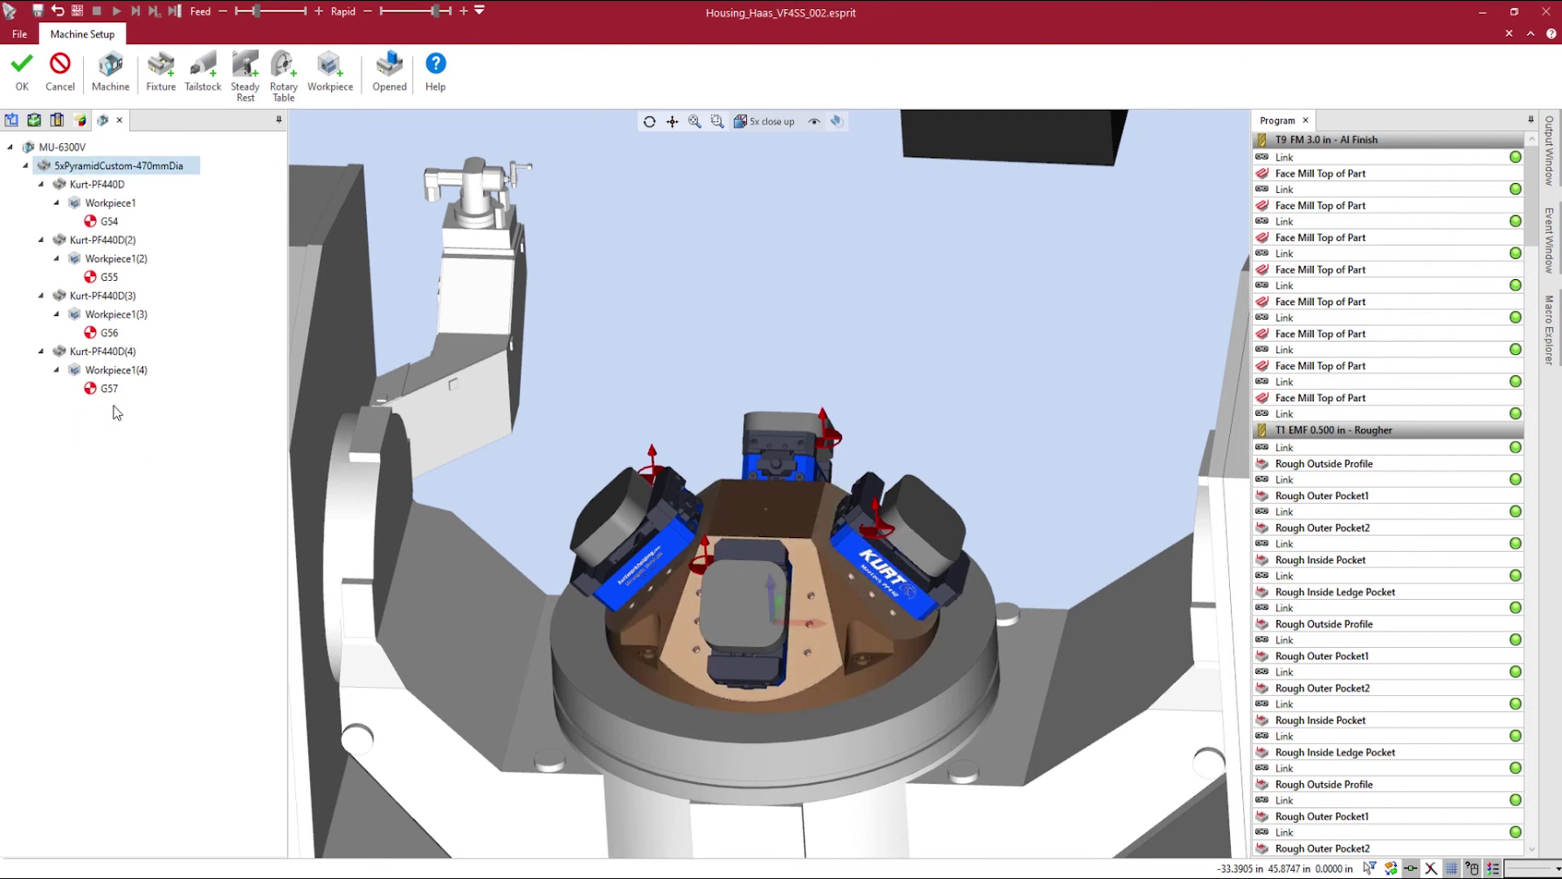
Apply the machine setup and run the simulation of four parts on the MU-6300V pyramid fixture
click(24, 88)
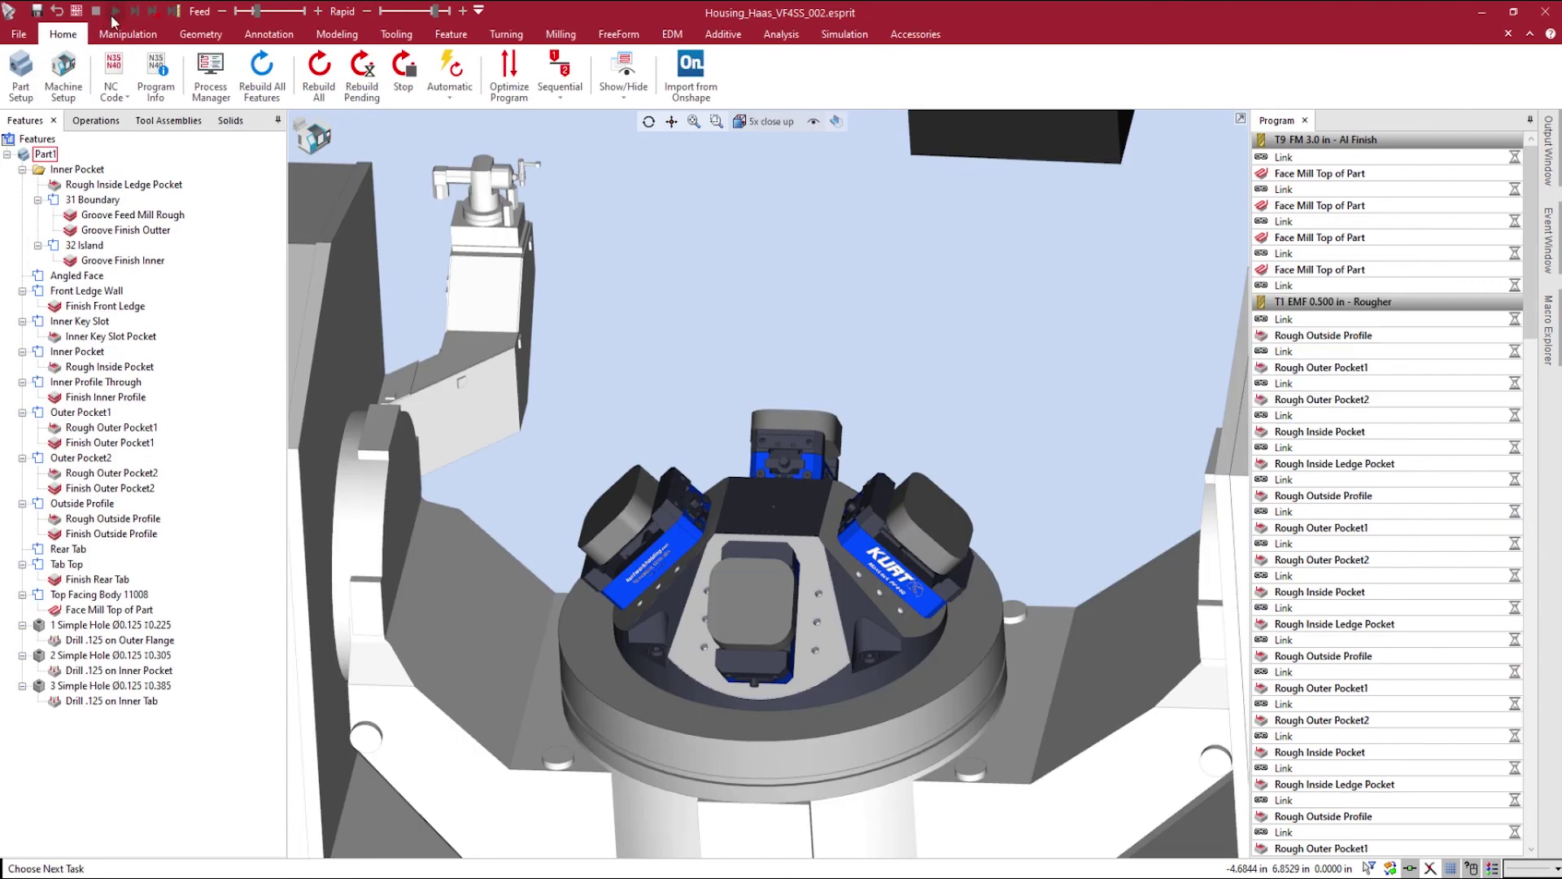
click(114, 11)
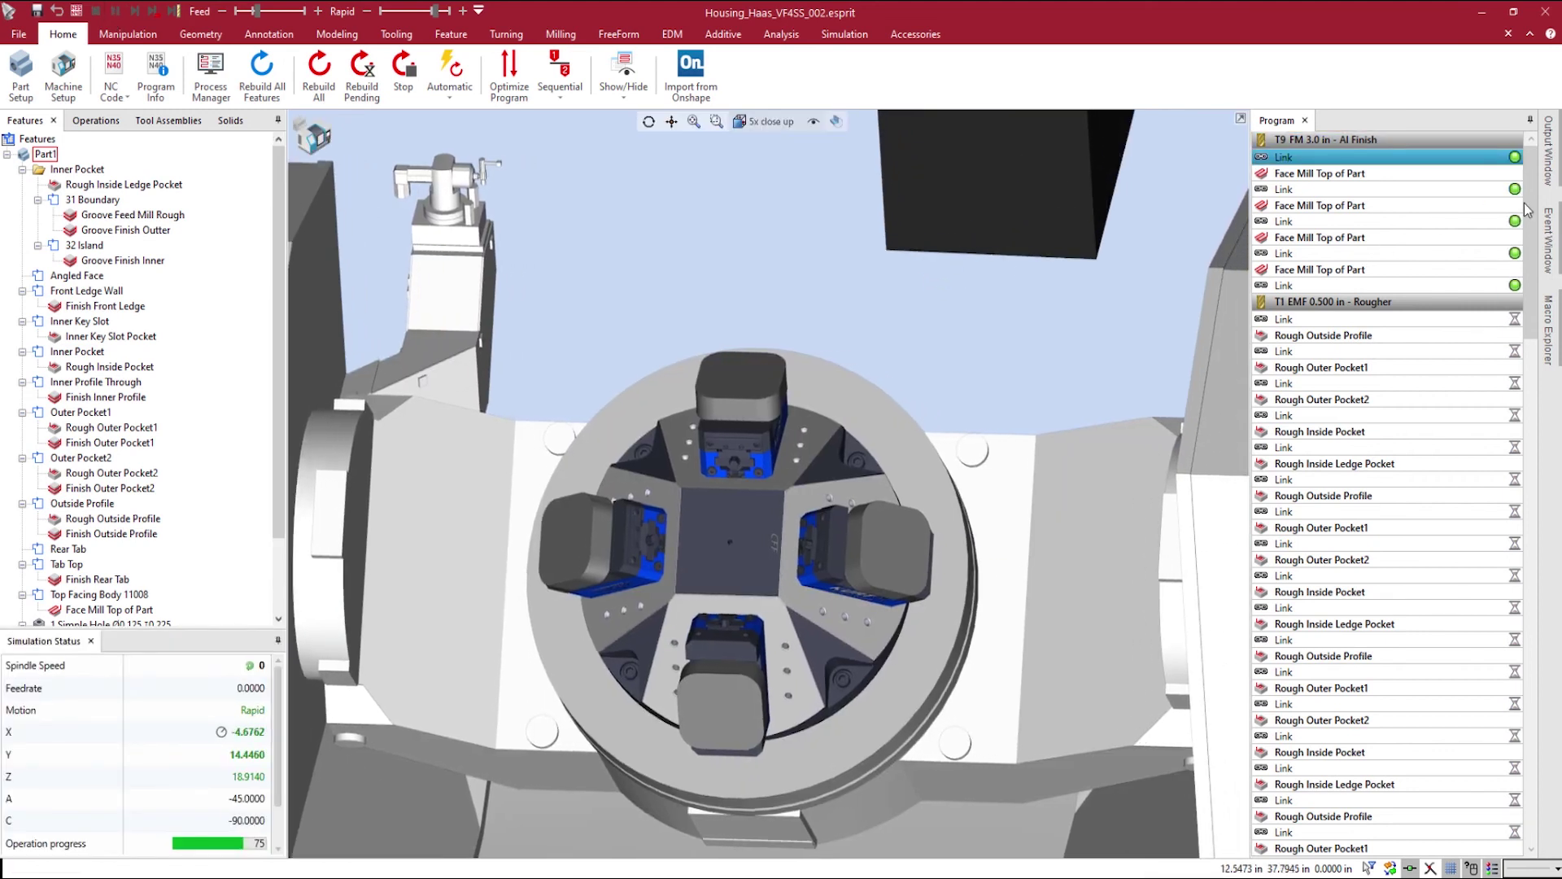
drag(1534, 203, 1540, 285)
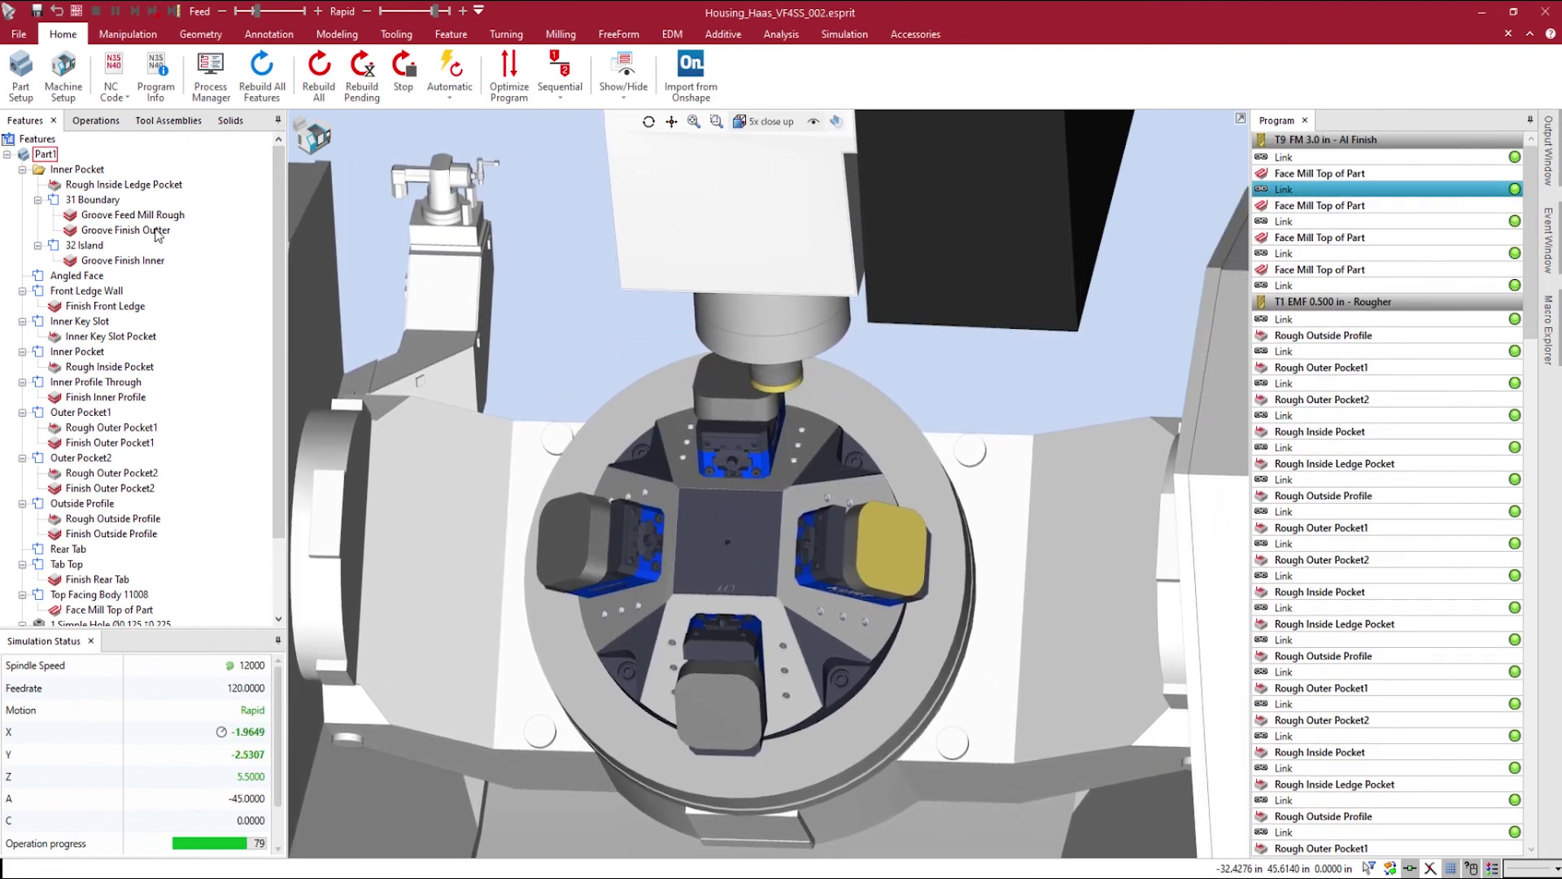